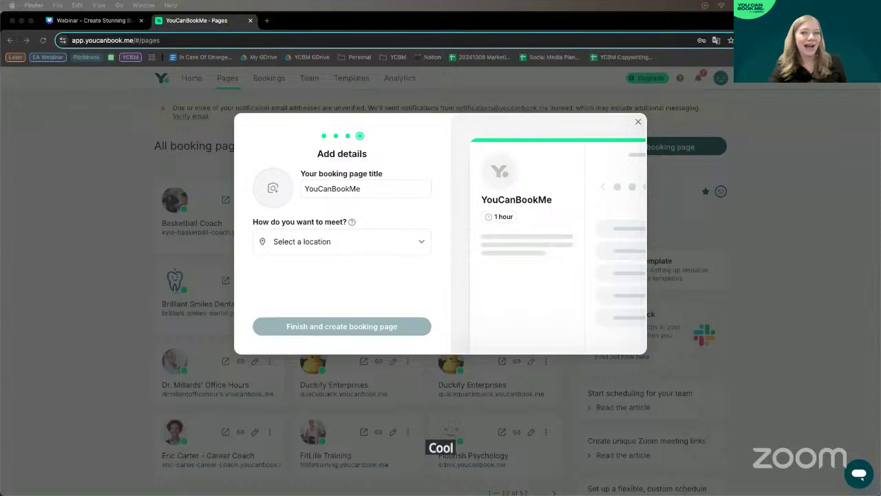
# Set the new booking page's title to "The Un-Hatter Barber Shop"
pyautogui.click(393, 188)
pyautogui.press('super+a')
pyautogui.write('The Un')
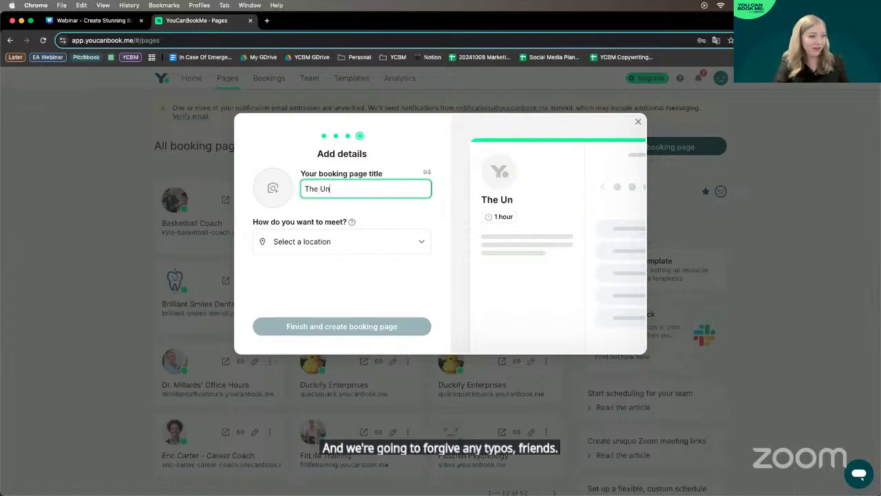
pyautogui.write('-Hatter Barber Shop')
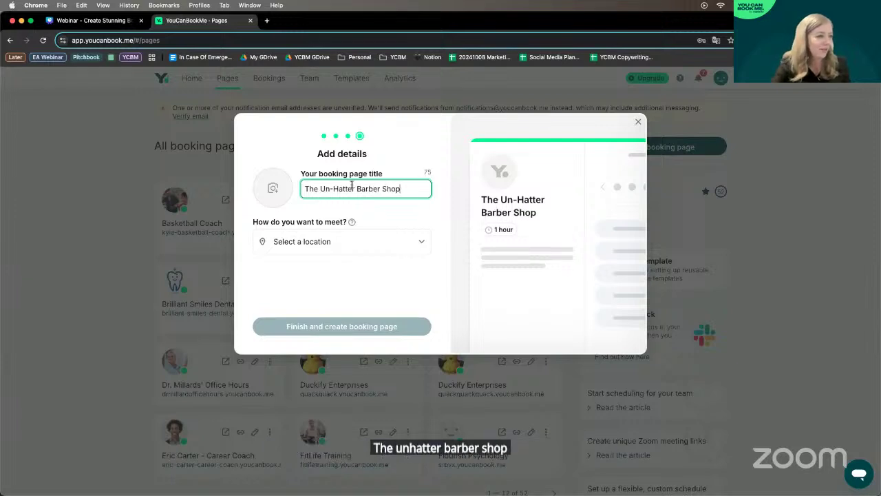
# Add the green bearded-man logo as the booking page image, zoomed out slightly so it is not cut off
pyautogui.click(272, 188)
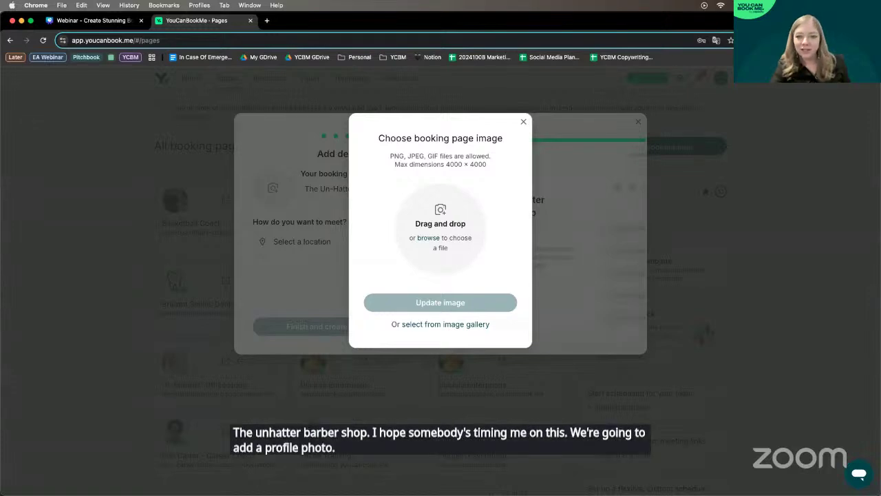
pyautogui.moveTo(880, 230); pyautogui.dragTo(449, 215)
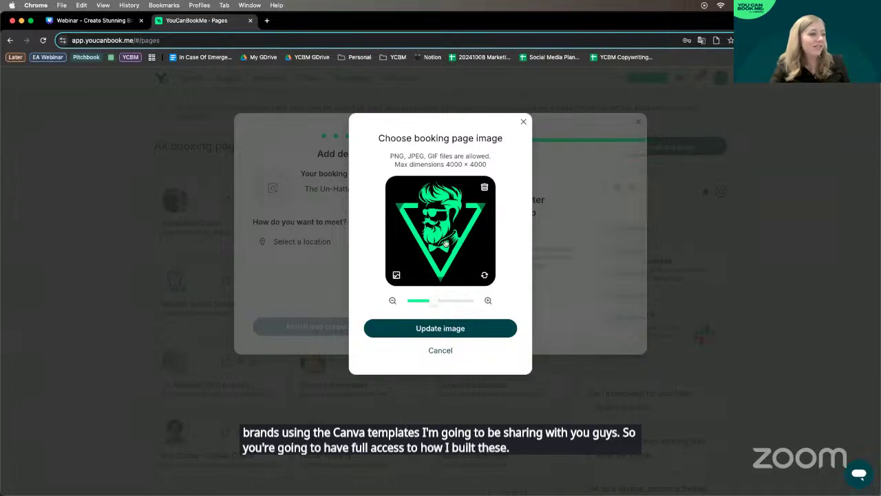
pyautogui.moveTo(432, 300); pyautogui.dragTo(427, 301)
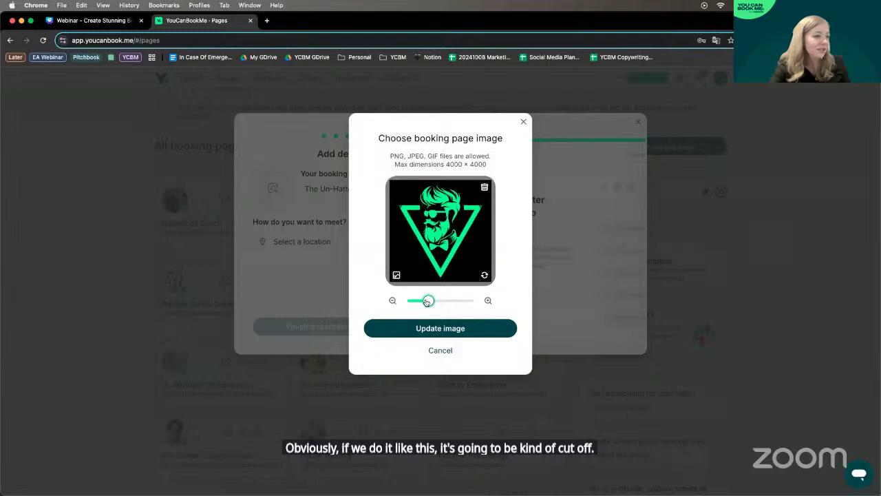
pyautogui.click(508, 332)
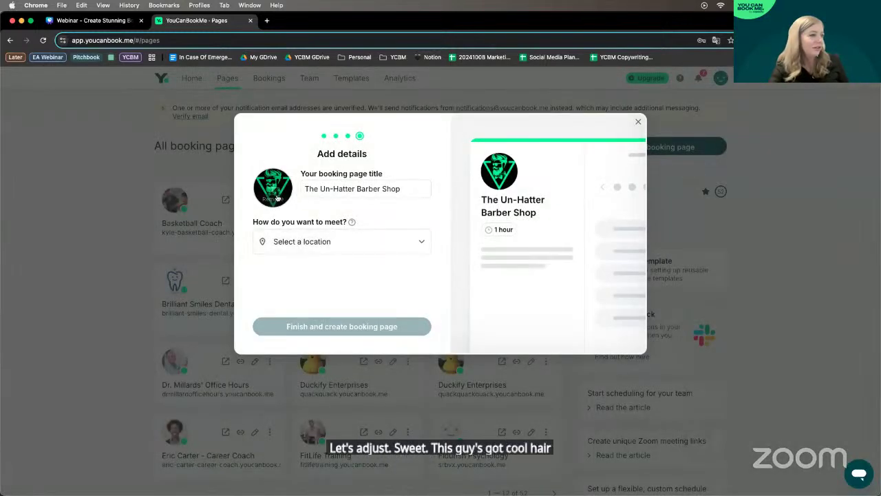
# Create the booking page with Google Meet as the meeting location and copy its booking link
pyautogui.click(342, 244)
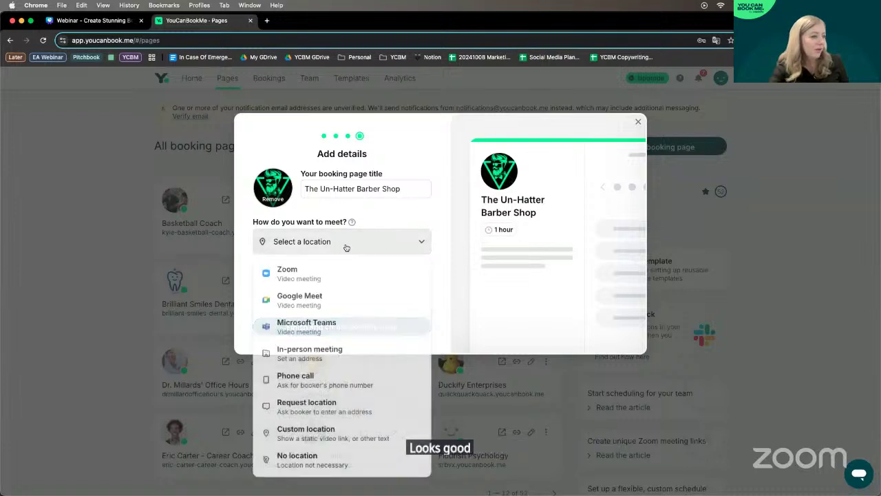
pyautogui.click(350, 298)
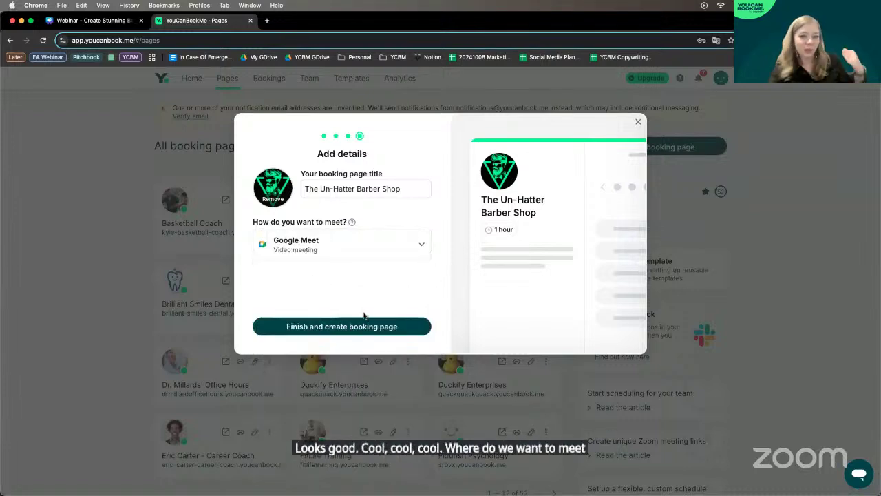
pyautogui.click(415, 328)
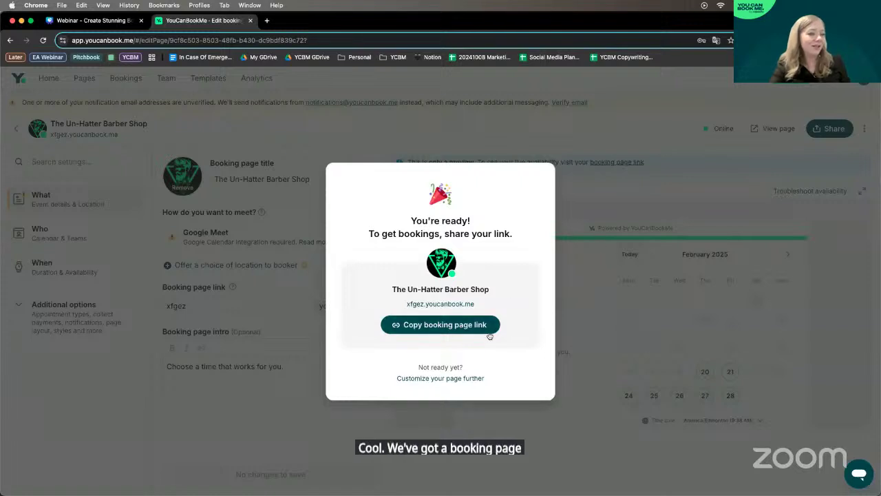
pyautogui.click(441, 324)
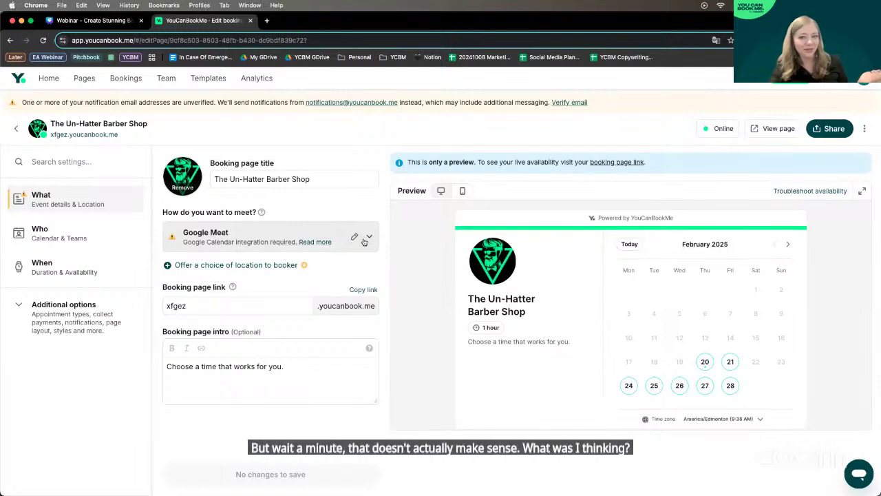
pyautogui.click(353, 237)
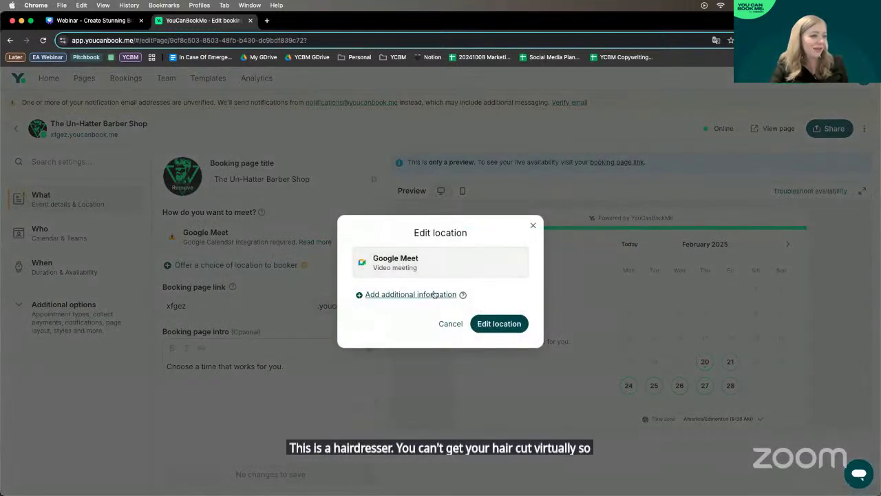
pyautogui.click(489, 318)
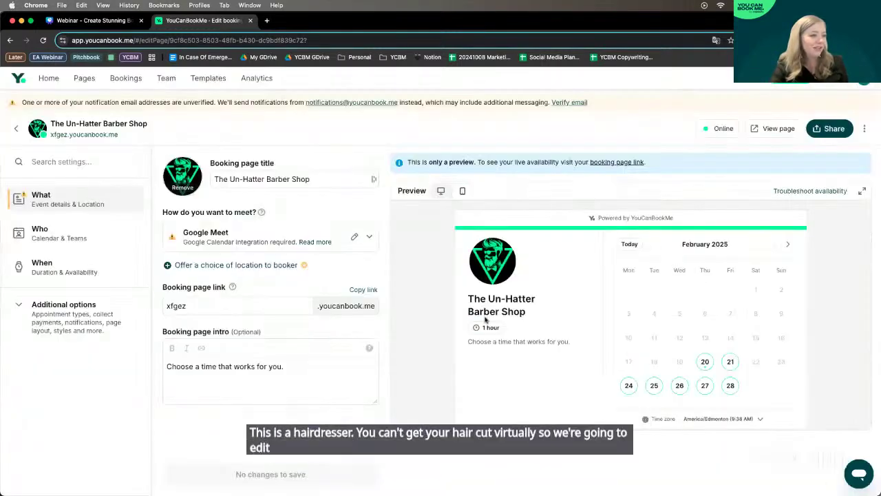
pyautogui.click(356, 238)
pyautogui.click(404, 296)
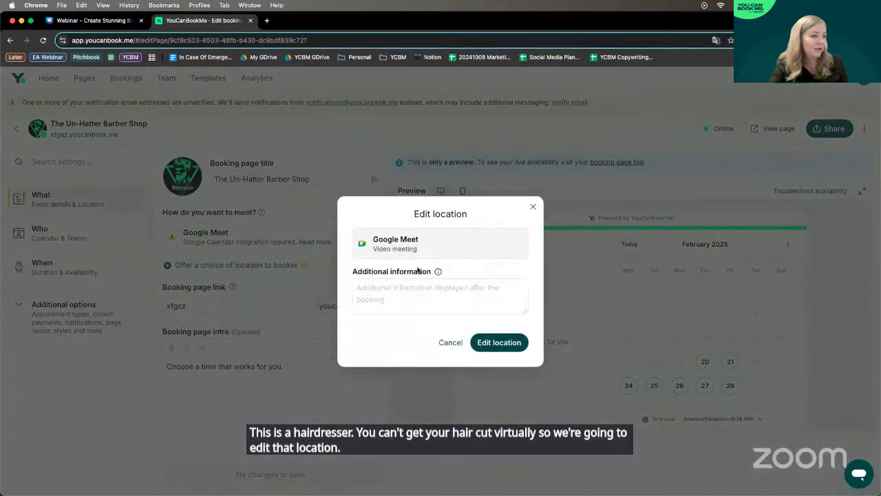
pyautogui.click(533, 206)
# Change the meeting location to an in-person meeting and enter the barber shop's street address
pyautogui.click(369, 236)
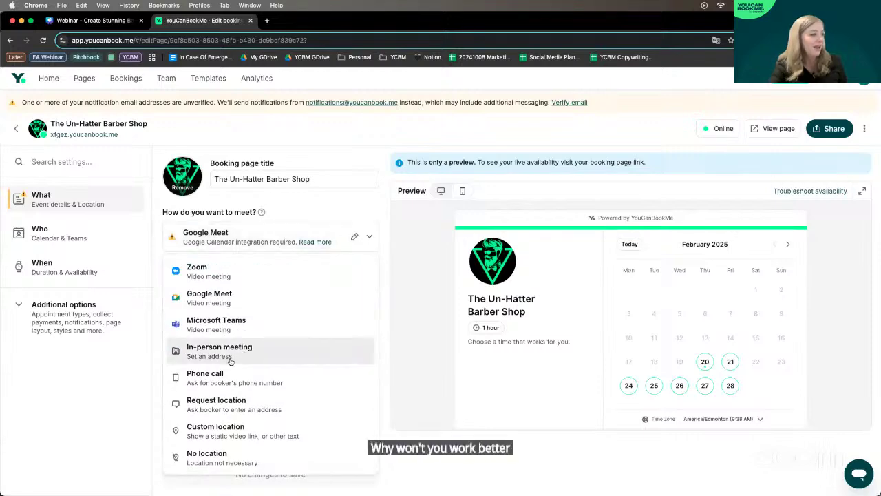
pyautogui.click(237, 352)
pyautogui.click(409, 289)
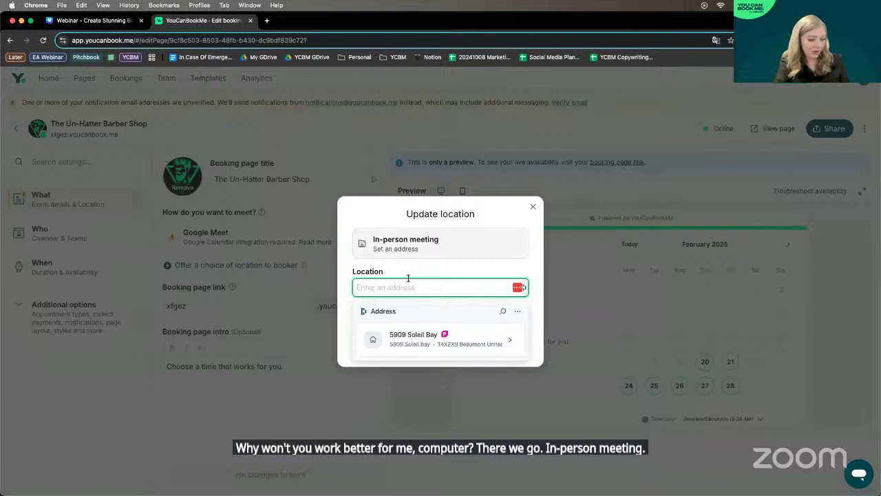
pyautogui.write('418 Doormouse Lane, Beaumont')
pyautogui.click(506, 342)
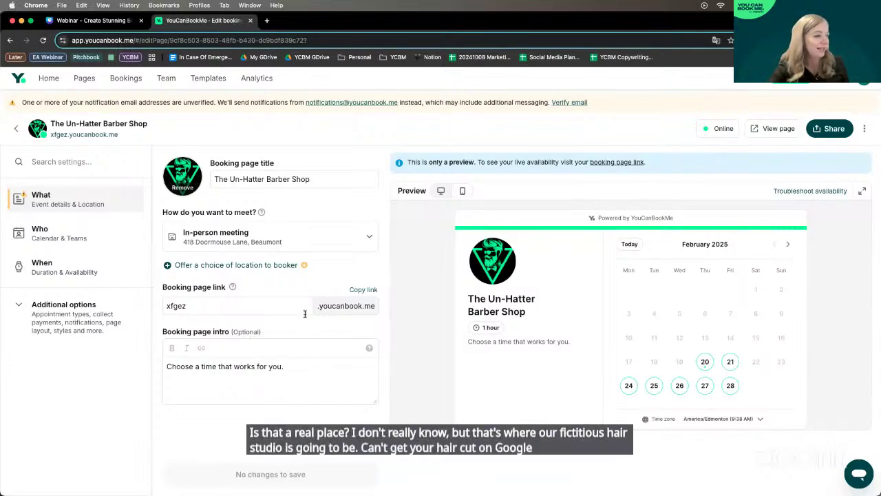
# Change the booking page link to "the-unhatter" and save all changes
pyautogui.doubleClick(232, 307)
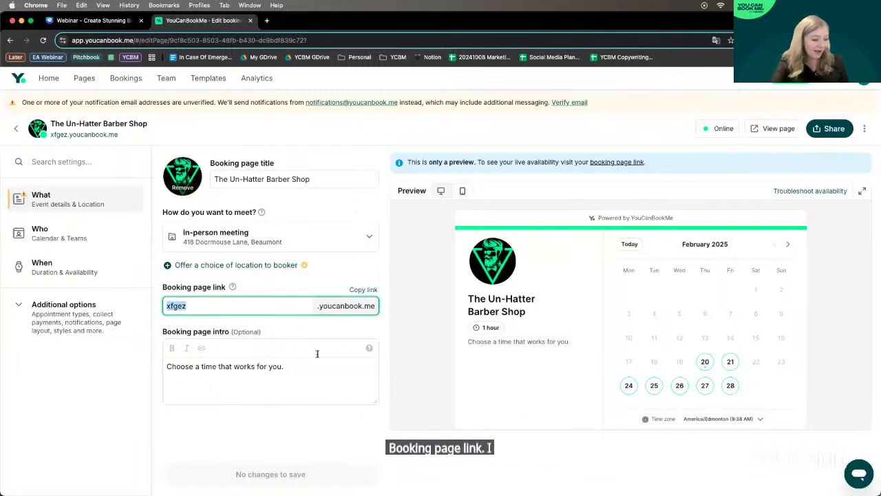
pyautogui.write('the-unhatter')
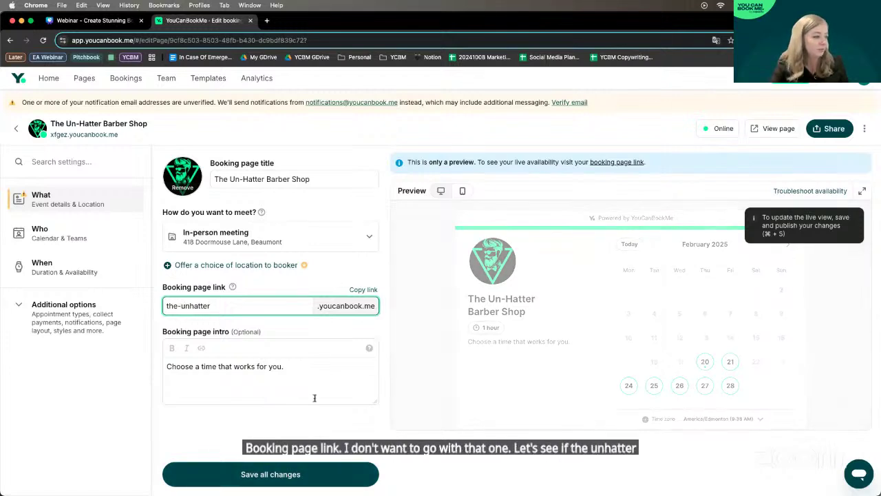
pyautogui.click(304, 476)
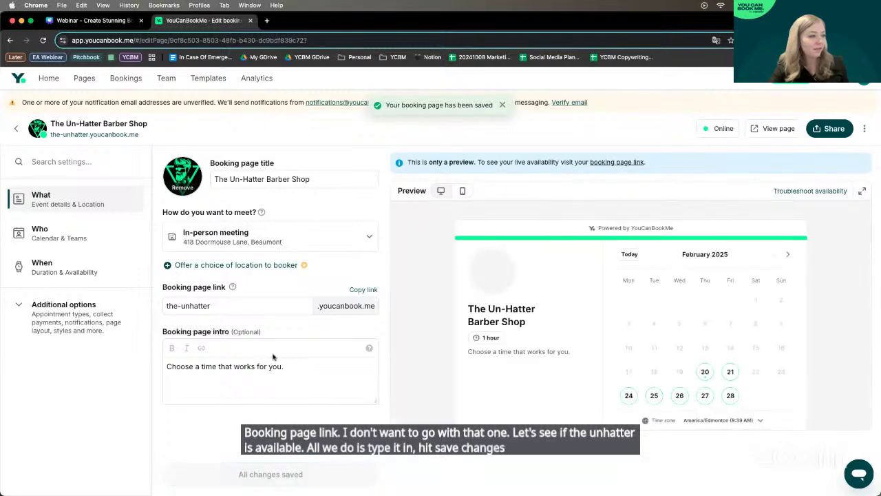
pyautogui.click(276, 299)
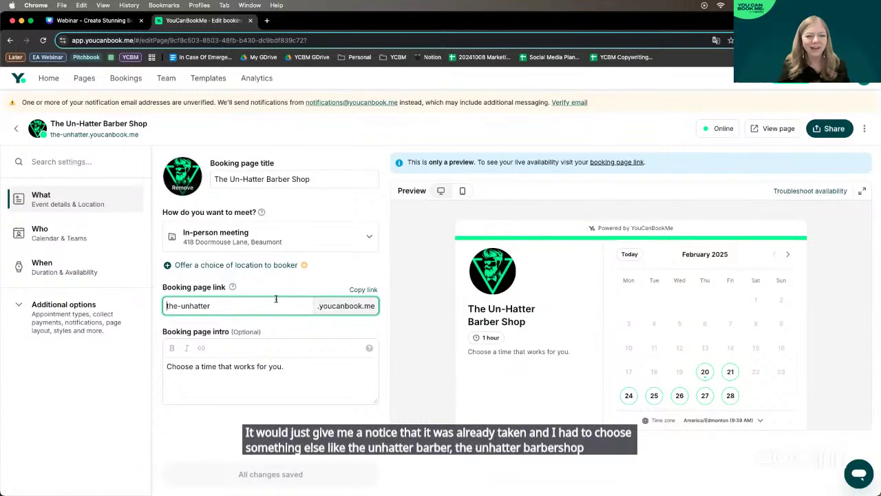
# Replace the booking page intro with the copied "Welcome to The Un-Hatter!" text about sharp, stylish hair and save all changes
pyautogui.click(301, 371)
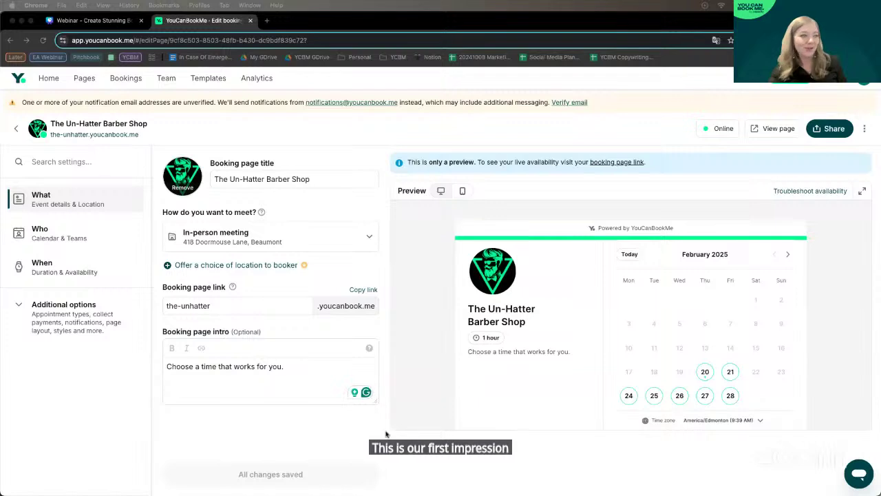
pyautogui.click(332, 375)
pyautogui.tripleClick(334, 366)
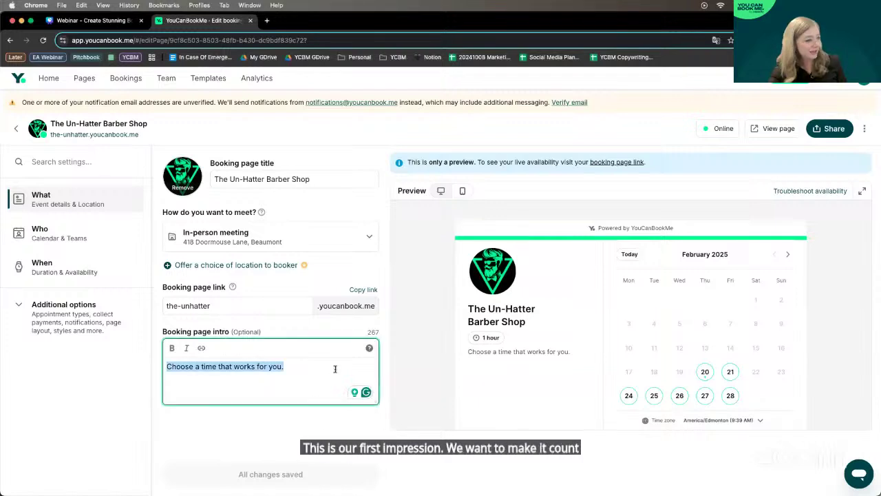
pyautogui.press('super+v')
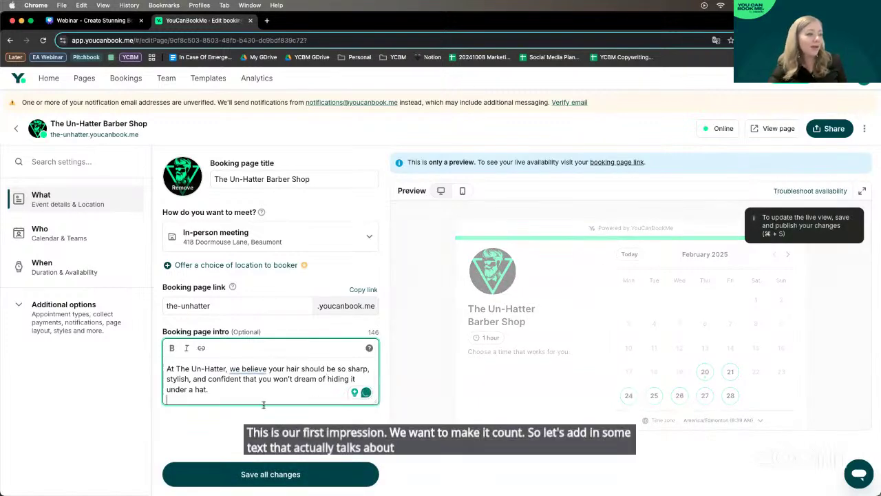
pyautogui.click(321, 466)
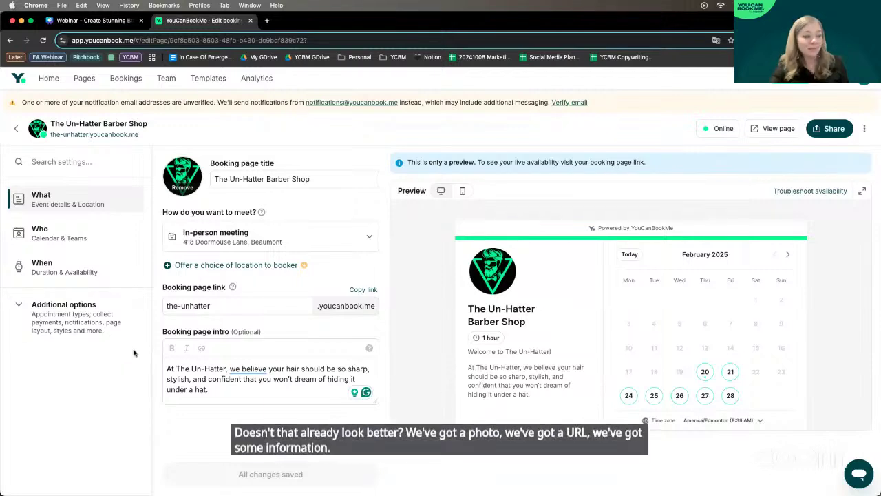
# Turn on appointment types for the booking page in its additional options
pyautogui.click(101, 313)
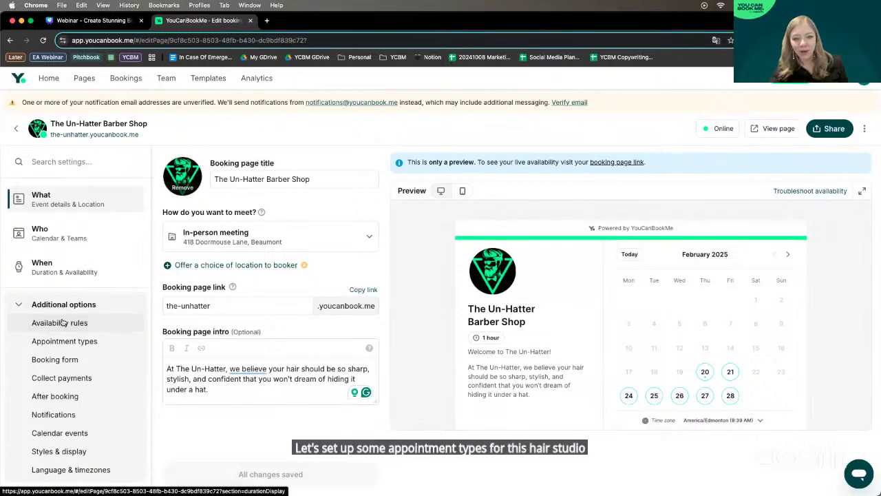
pyautogui.click(61, 323)
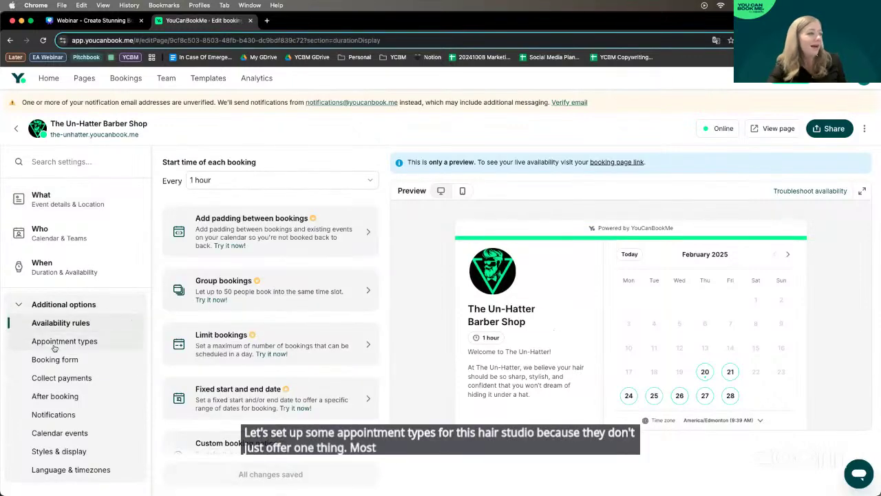
pyautogui.click(75, 344)
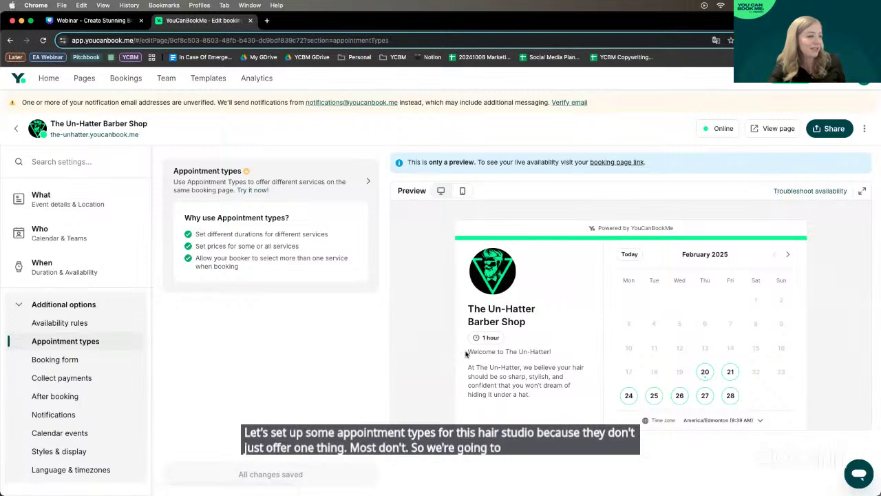
pyautogui.click(370, 178)
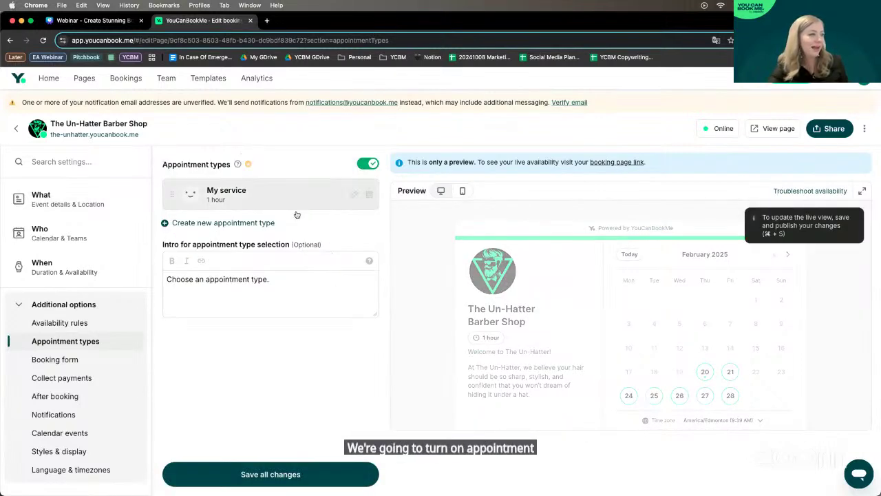
# Rename the default "My service" appointment type as "Beard & Hair Trim"
pyautogui.click(355, 195)
pyautogui.moveTo(277, 197); pyautogui.dragTo(207, 187)
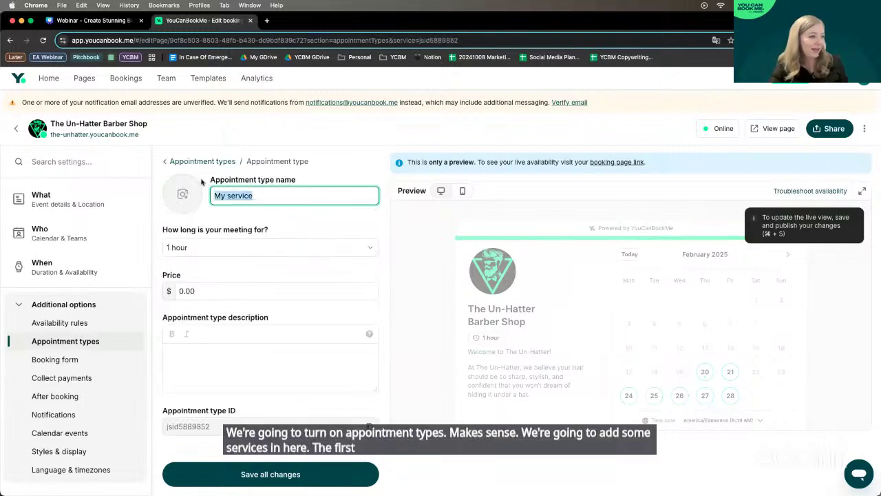
pyautogui.write('Beard & Hair Trim')
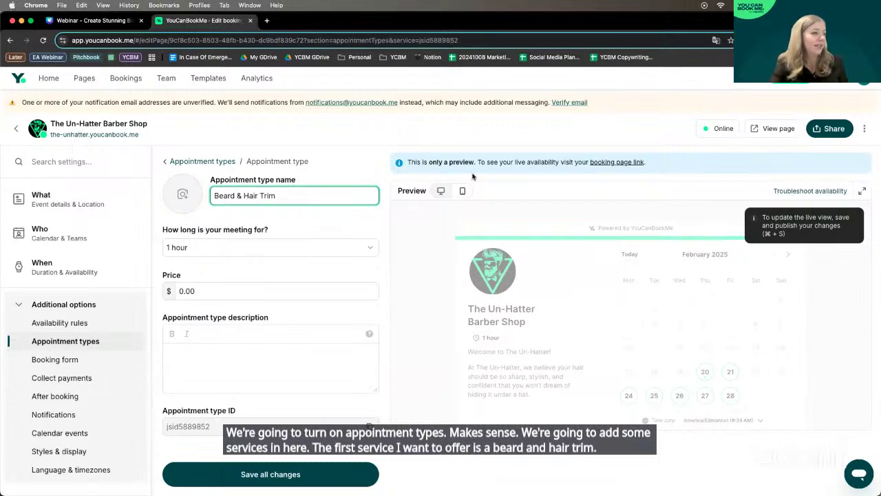
# Set the Beard & Hair Trim appointment's duration to 45 minutes and its price to $45.00
pyautogui.click(289, 249)
pyautogui.click(313, 345)
pyautogui.click(201, 292)
pyautogui.press('BackSpace')
pyautogui.press('BackSpace')
pyautogui.press('BackSpace')
pyautogui.press('BackSpace')
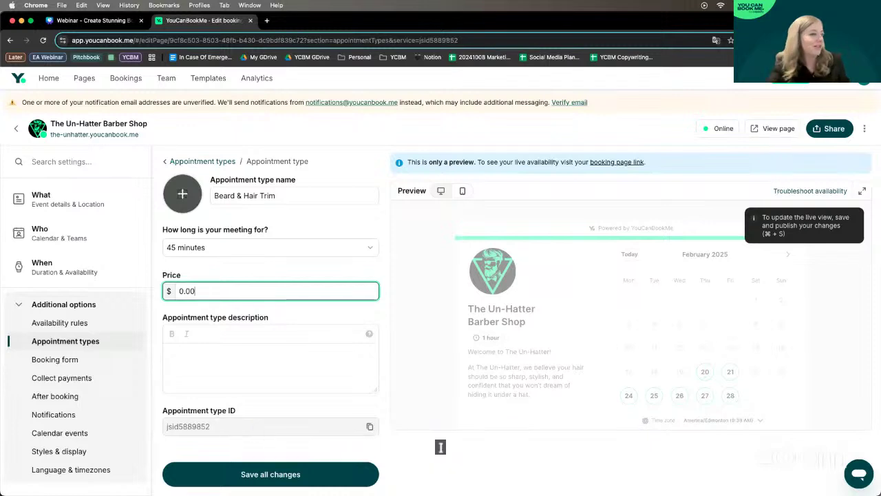
pyautogui.moveTo(197, 295); pyautogui.dragTo(151, 284)
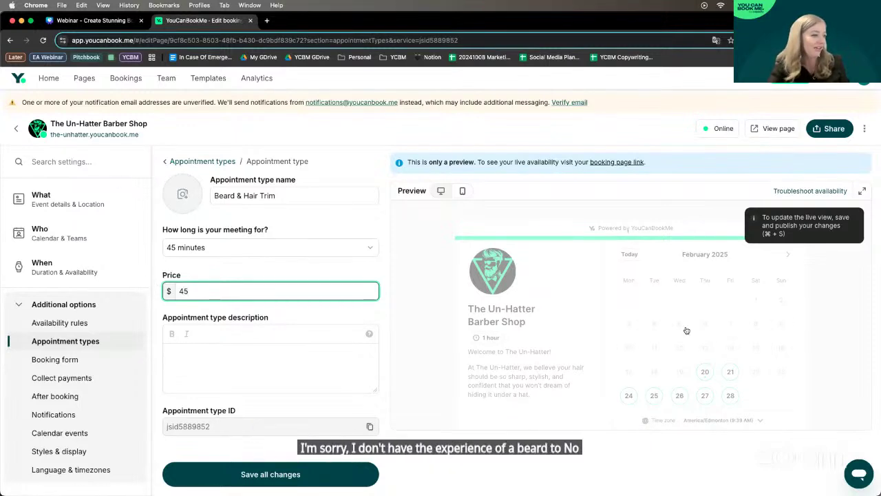
pyautogui.click(336, 368)
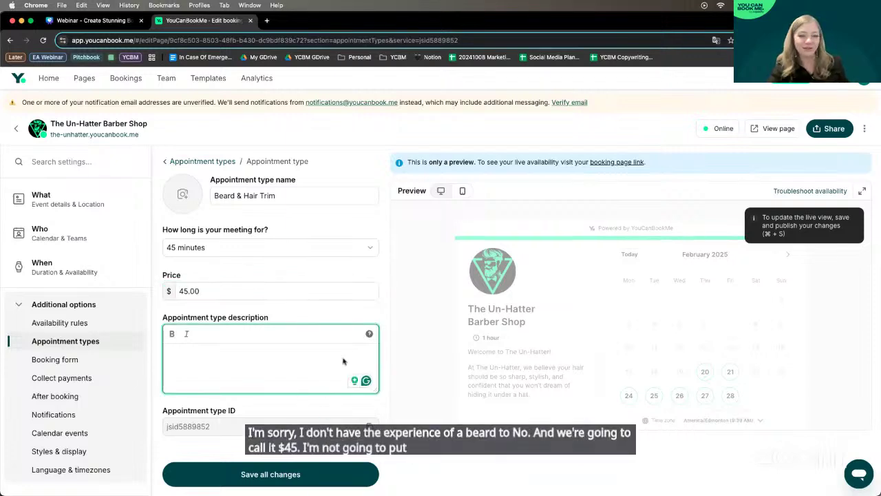
# Add the crossed scissors, comb and razor image to the Beard & Hair Trim appointment type, enlarge it slightly and save all changes
pyautogui.click(182, 196)
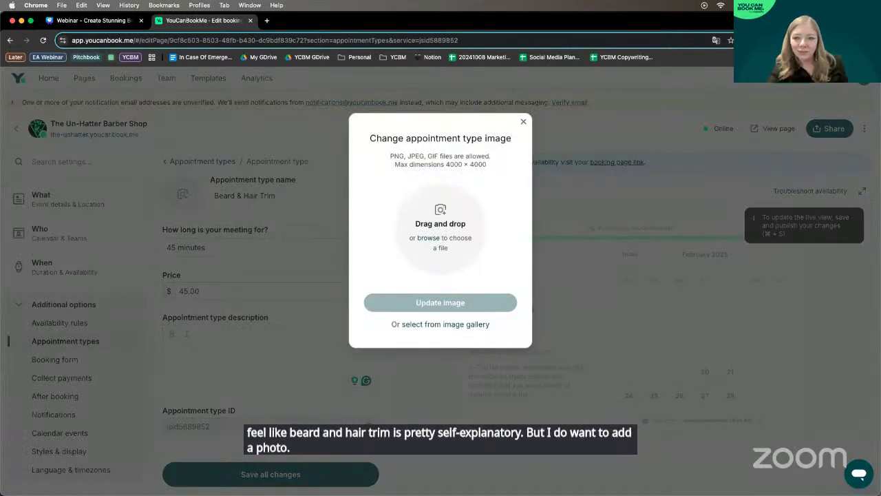
pyautogui.moveTo(403, 196); pyautogui.dragTo(442, 213)
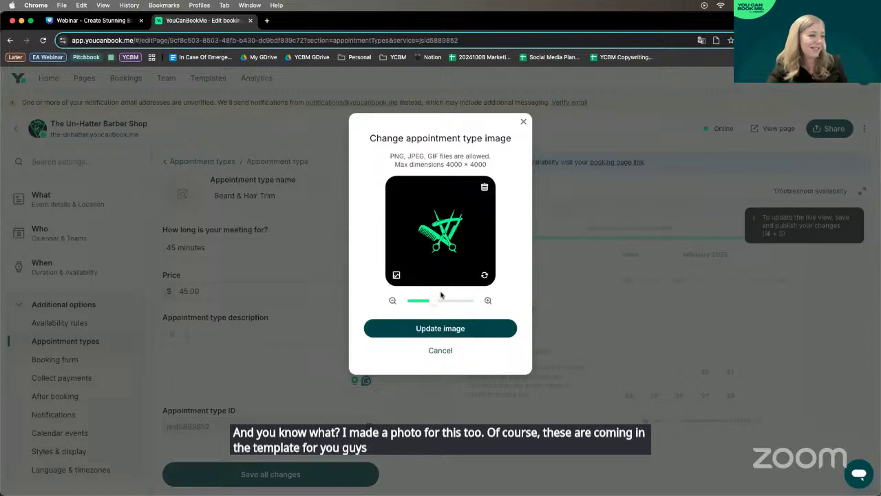
pyautogui.moveTo(431, 301); pyautogui.dragTo(444, 302)
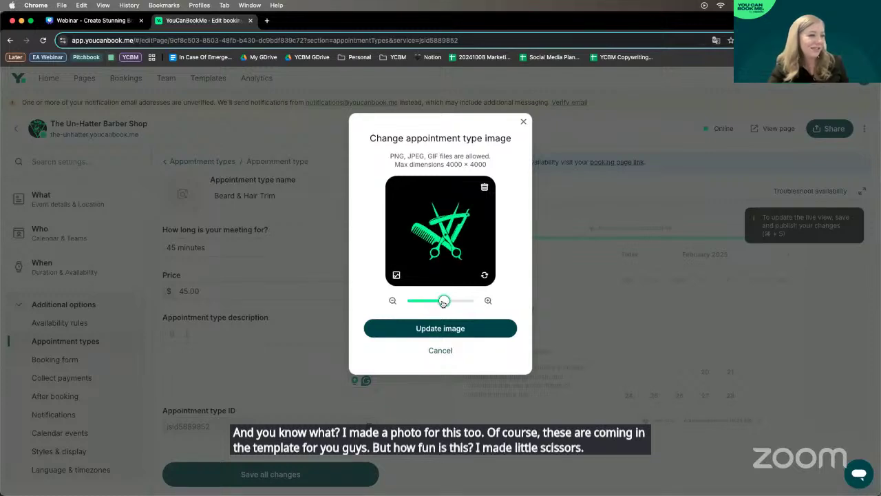
pyautogui.click(444, 328)
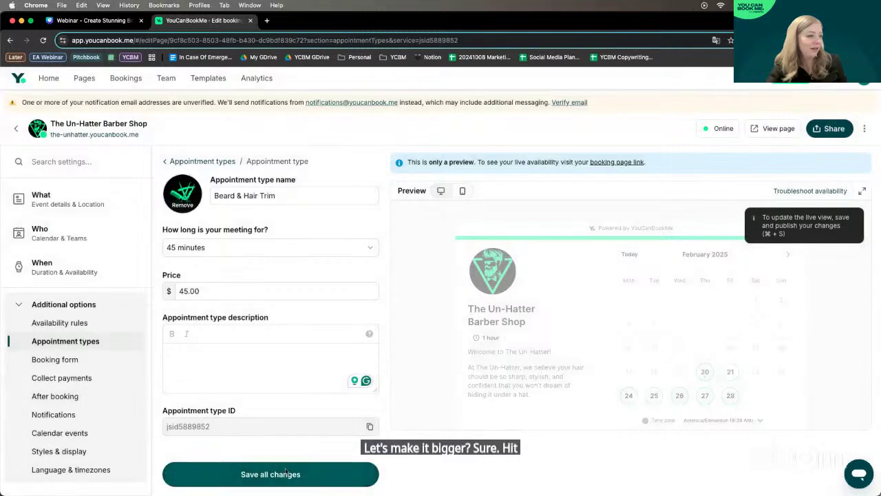
pyautogui.click(321, 475)
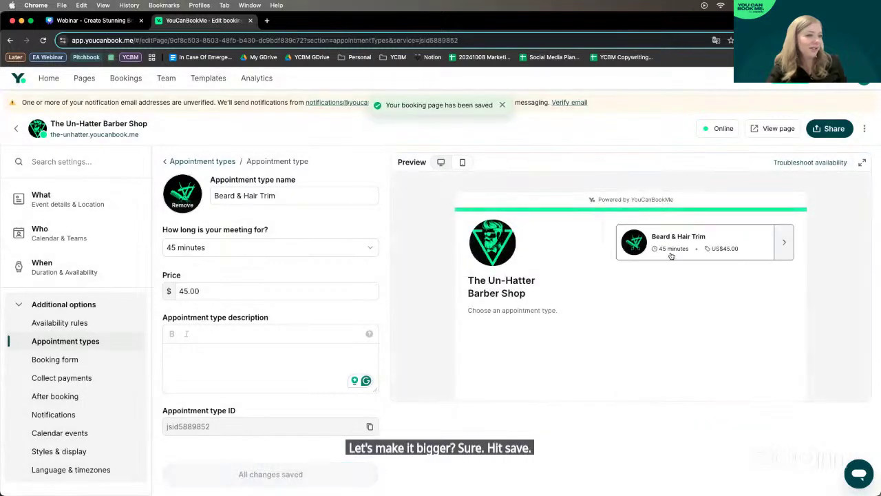
# Create a new appointment type named "Beard Trim"
pyautogui.click(181, 162)
pyautogui.click(220, 223)
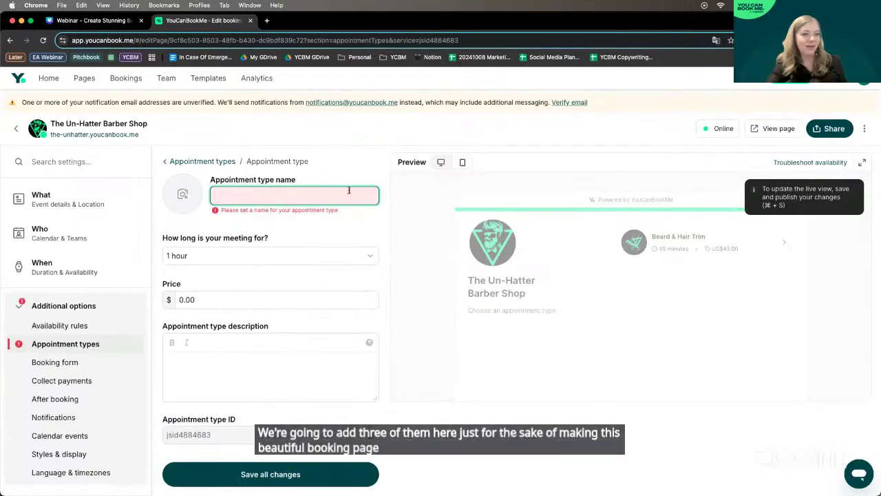
pyautogui.write('B')
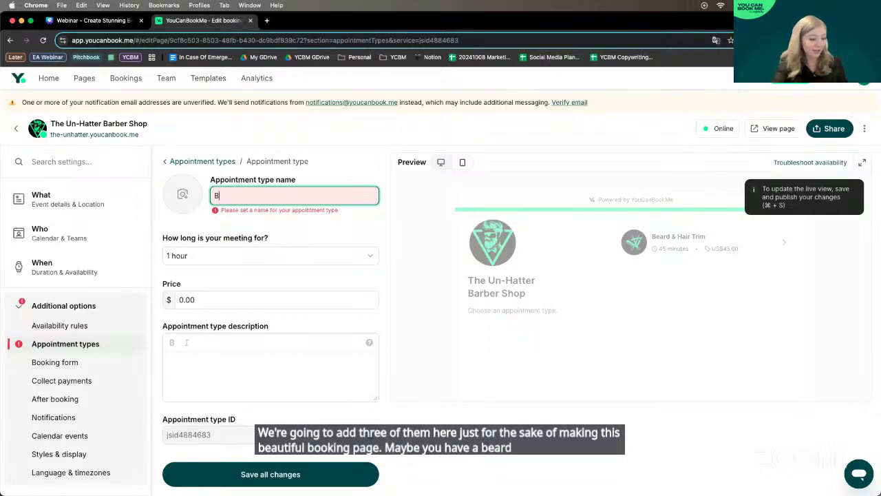
pyautogui.write('rard Trim')
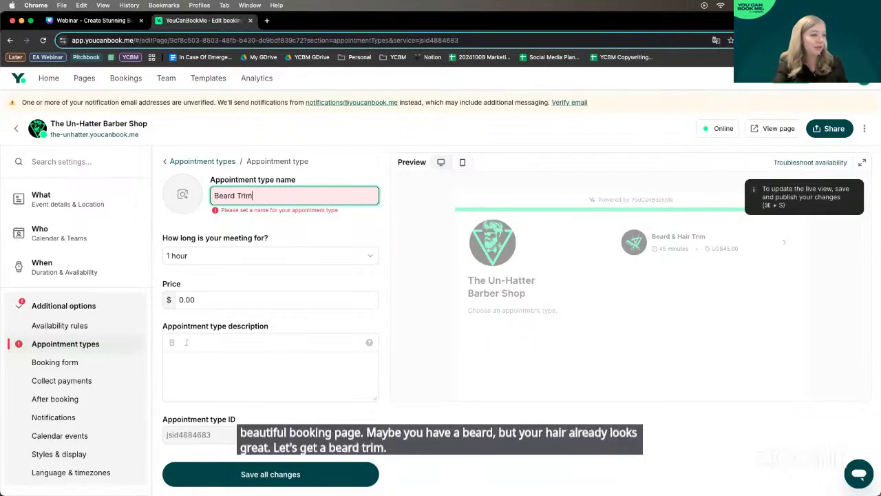
# Give the Beard Trim appointment type the image of upright scissors and combs, enlarged slightly
pyautogui.click(183, 195)
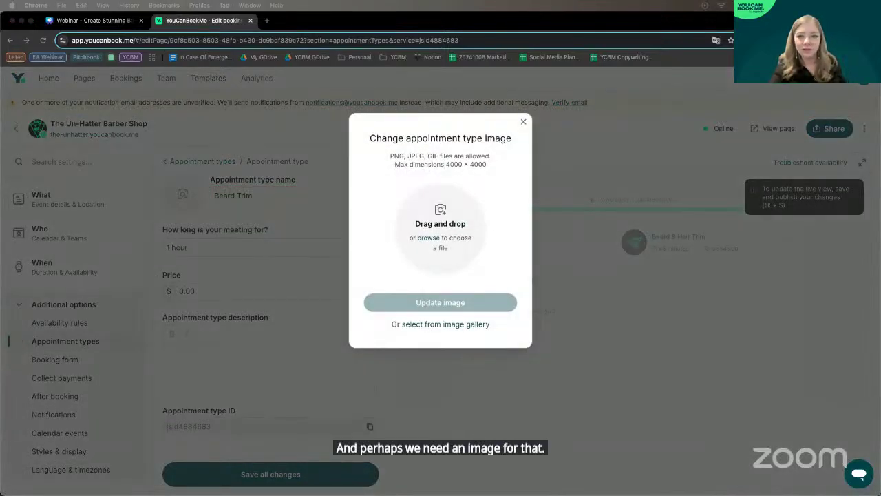
pyautogui.moveTo(550, 162); pyautogui.dragTo(437, 227)
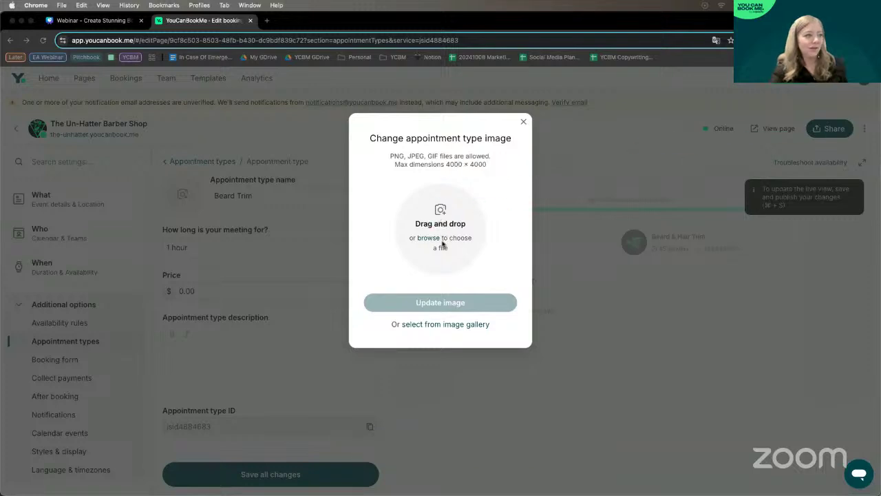
pyautogui.moveTo(433, 302); pyautogui.dragTo(444, 301)
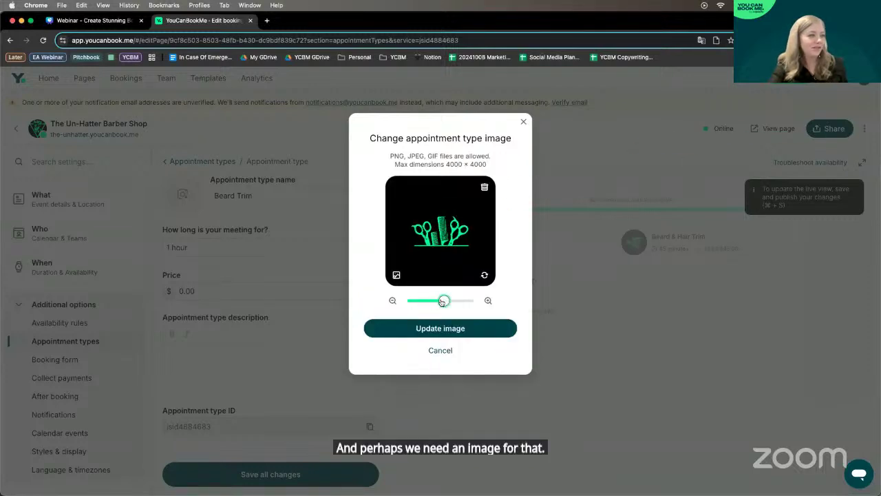
pyautogui.click(458, 328)
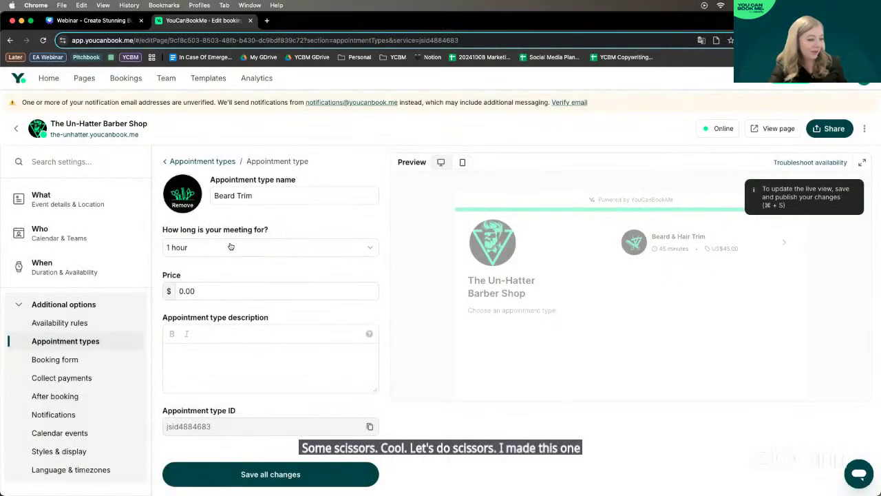
# Set the Beard Trim appointment's duration to 20 minutes and its price to $25.00, and save all changes
pyautogui.click(231, 247)
pyautogui.click(230, 311)
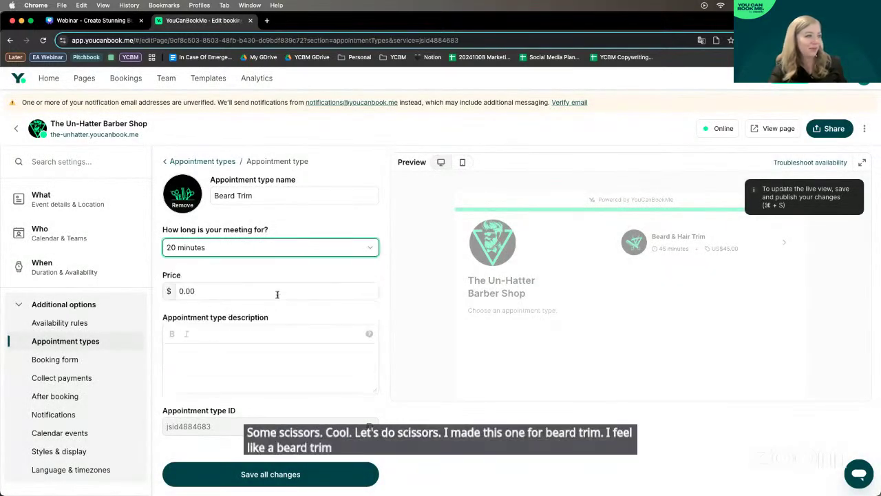
pyautogui.click(261, 284)
pyautogui.press('BackSpace')
pyautogui.press('BackSpace')
pyautogui.press('BackSpace')
pyautogui.press('BackSpace')
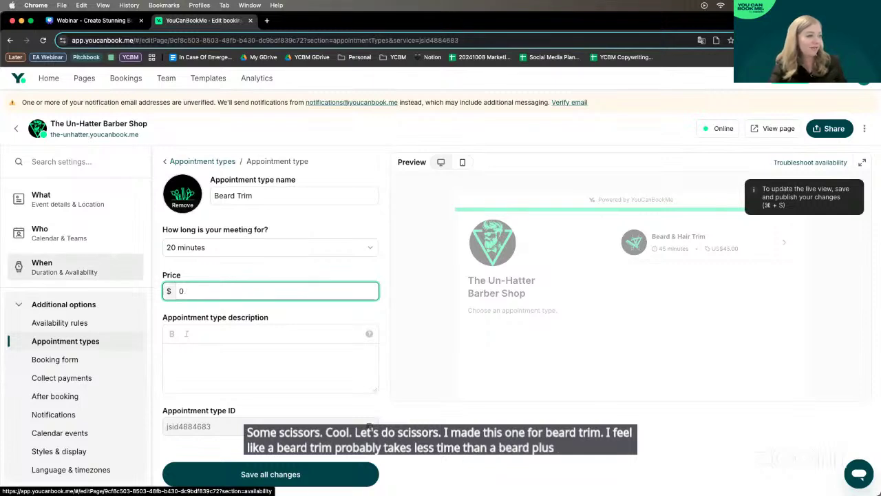
pyautogui.write('25')
pyautogui.click(342, 270)
pyautogui.click(288, 377)
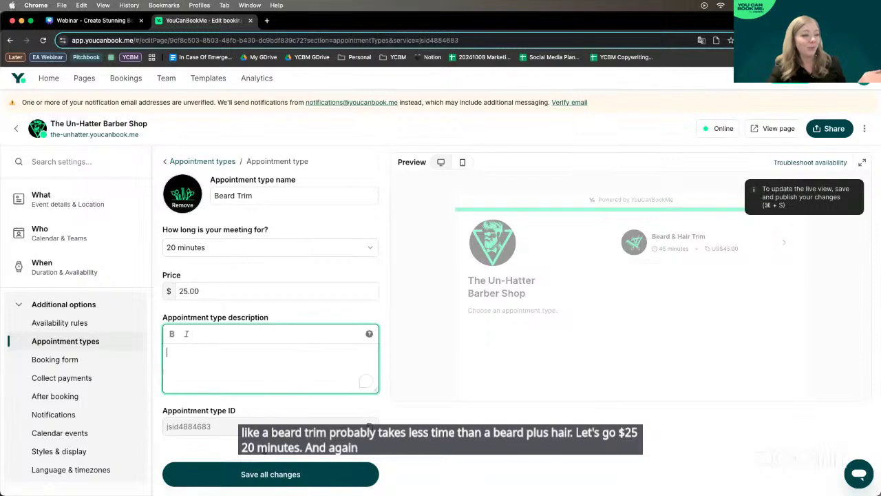
pyautogui.click(272, 474)
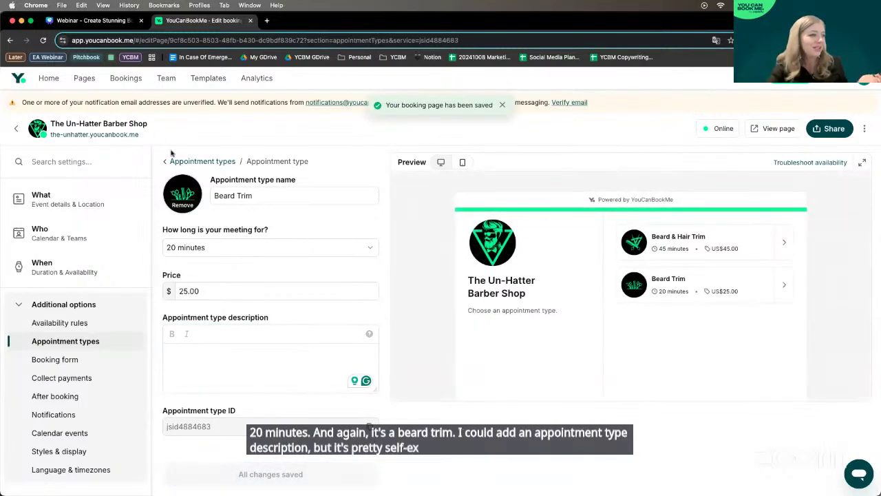
# Create another appointment type named "Hair Cut"
pyautogui.click(199, 162)
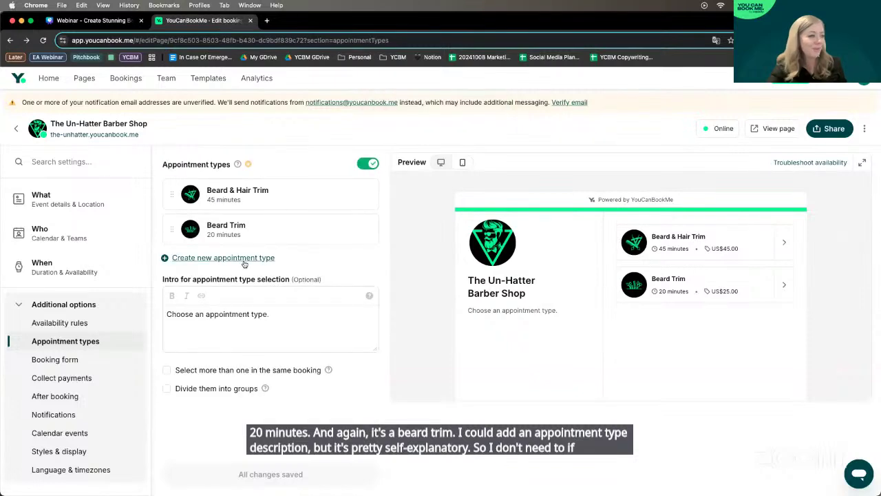
pyautogui.click(235, 258)
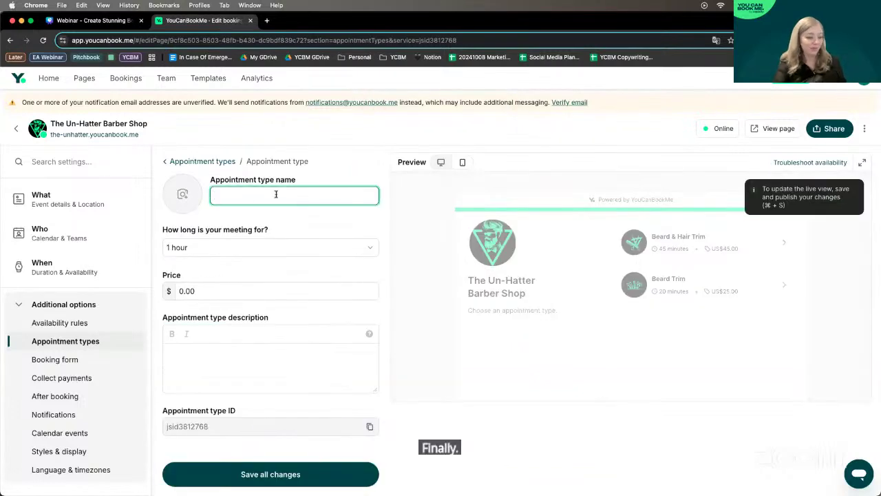
pyautogui.write('Hair Cut')
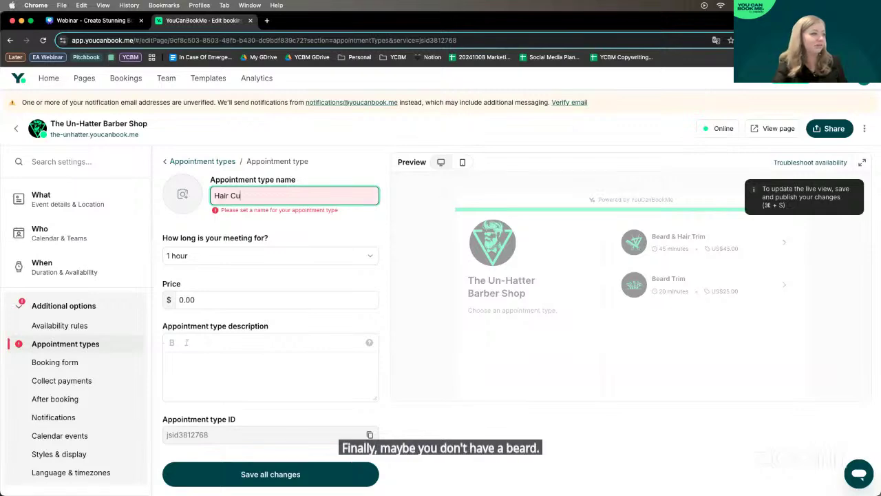
# Give the Hair Cut appointment type the scissors and clipper image, enlarged slightly
pyautogui.click(183, 194)
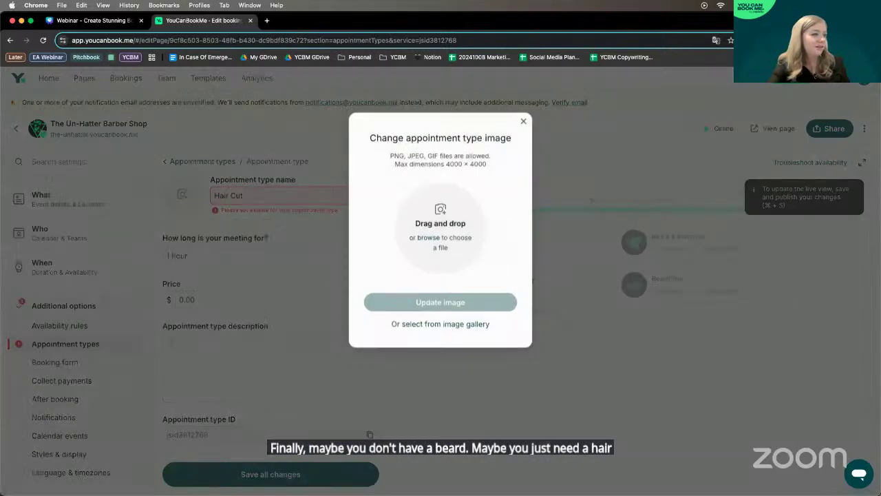
pyautogui.moveTo(441, 262); pyautogui.dragTo(437, 237)
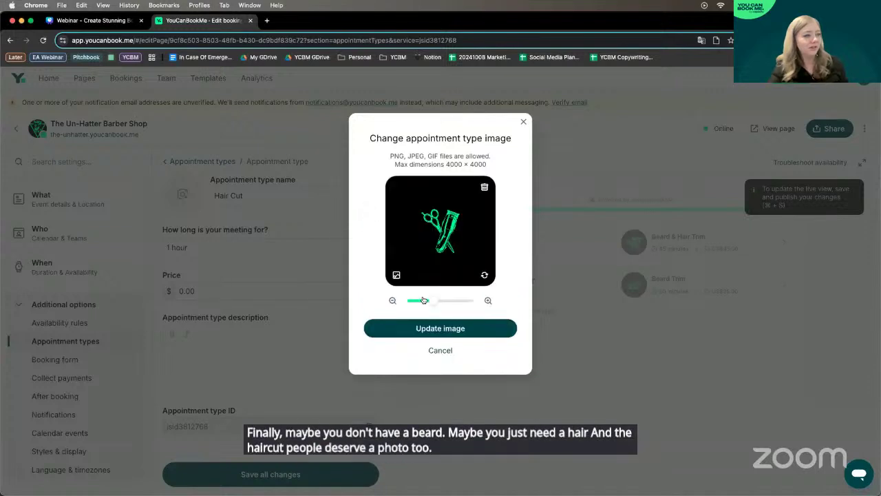
pyautogui.moveTo(435, 301); pyautogui.dragTo(443, 301)
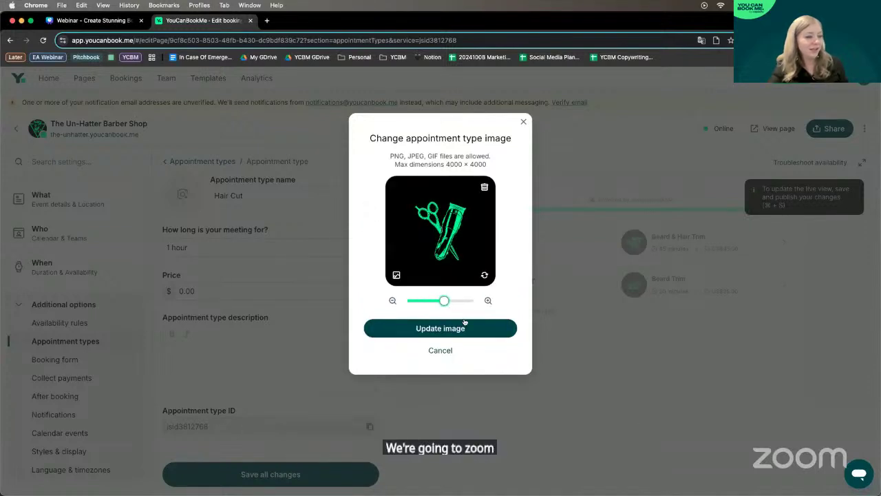
pyautogui.click(466, 323)
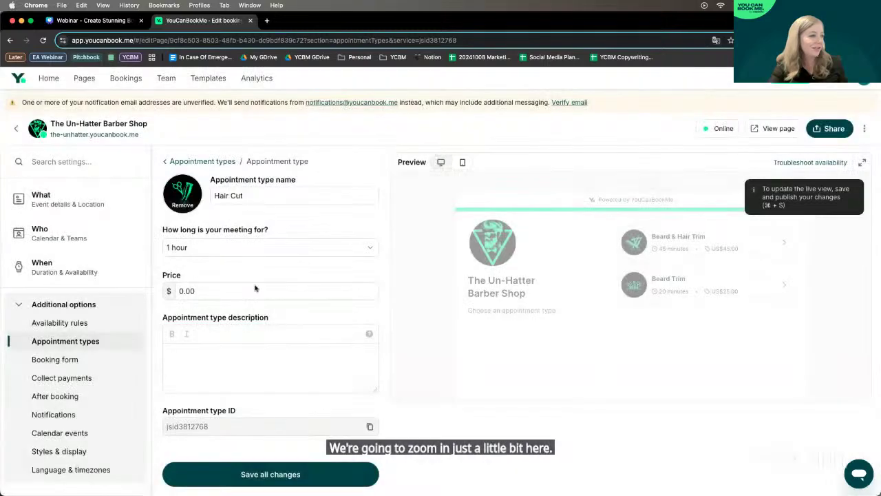
# Set the Hair Cut appointment's duration to 20 minutes and price to $25.00, save all changes and return to the appointment types list
pyautogui.click(276, 253)
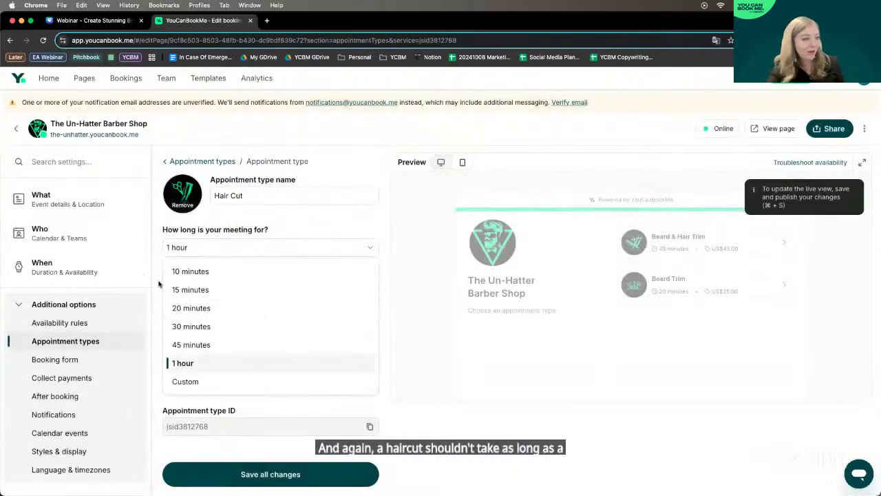
pyautogui.click(217, 308)
pyautogui.click(171, 286)
pyautogui.write('25')
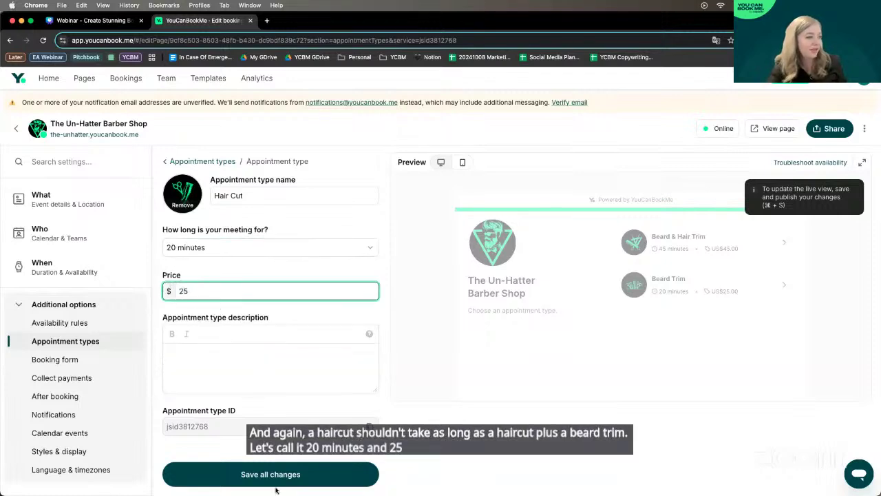
pyautogui.click(278, 472)
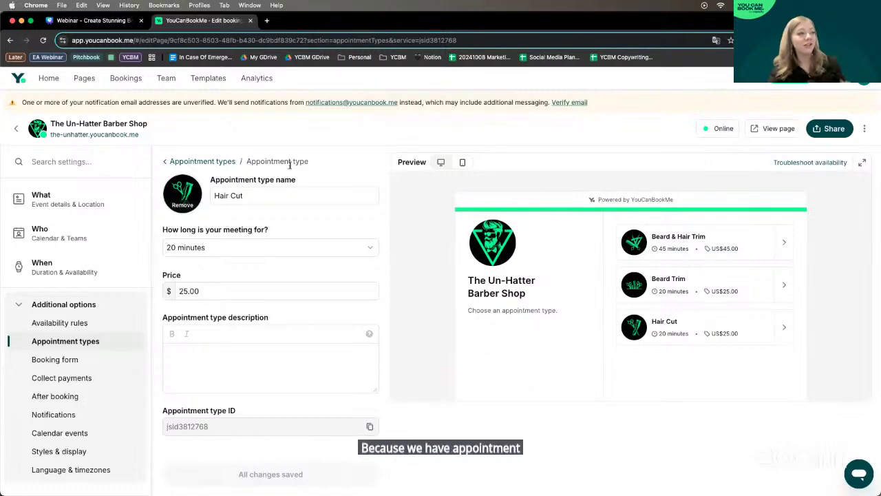
pyautogui.click(206, 164)
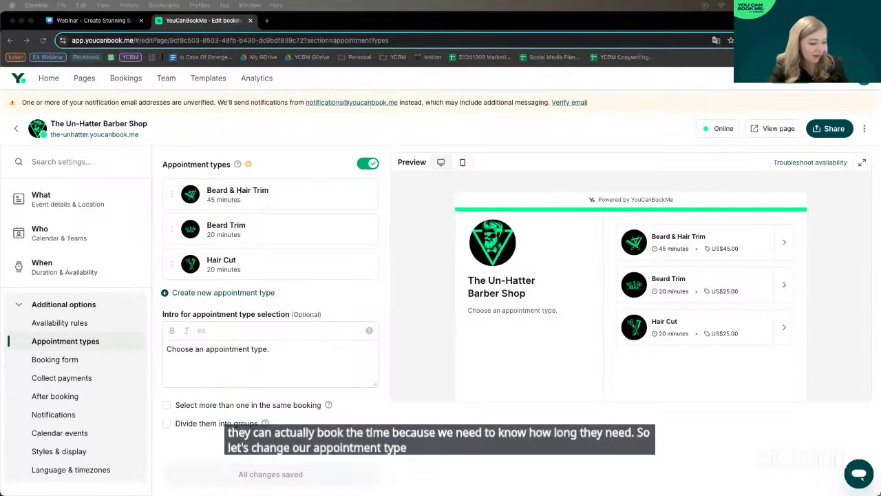
# Replace the intro for appointment type selection with "leave feeling like you've found your true style."
pyautogui.click(308, 352)
pyautogui.press('super+a')
pyautogui.write("leave feeling like you've found your true style.")
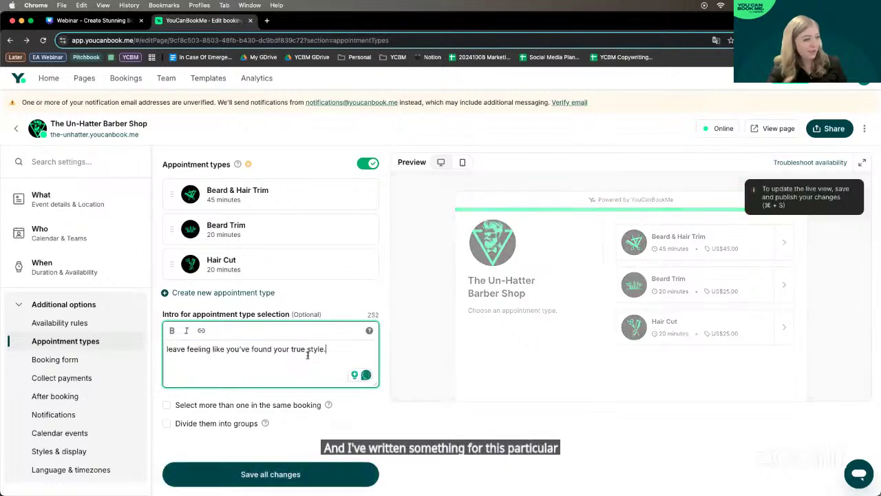
# Allow more than one appointment type to be selected in the same booking and save all changes
pyautogui.click(200, 407)
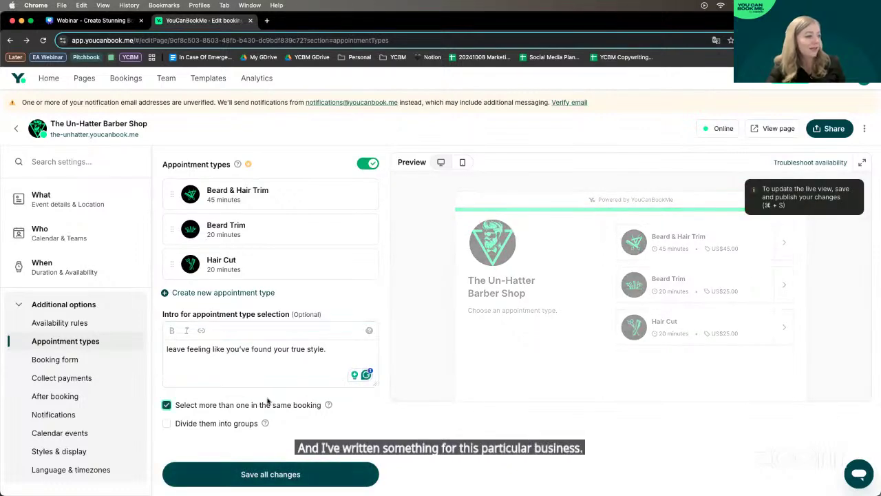
pyautogui.click(288, 475)
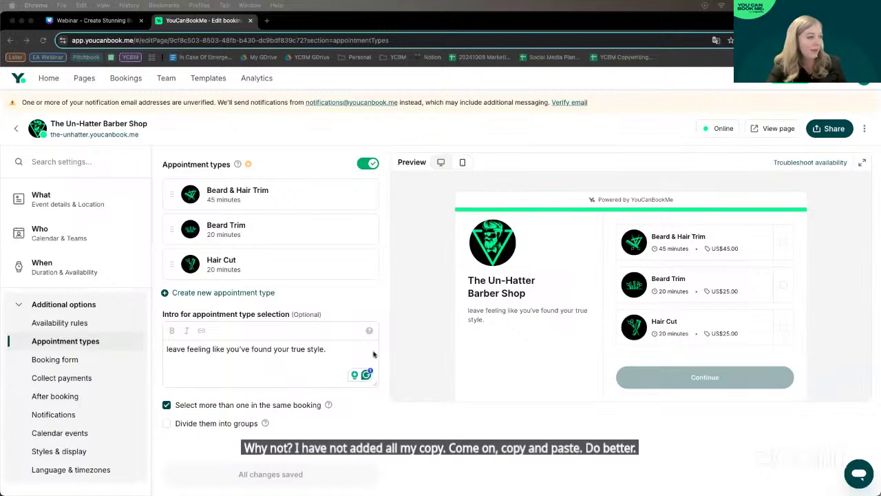
# Replace the appointment type selection intro with the full copied "Whether you're after a classic look or something a bit curious" text and save all changes
pyautogui.tripleClick(352, 355)
pyautogui.write("Whether you're after a classic look or something a bit curious, we're here to make sure you leave feeling like you've found your true style.")
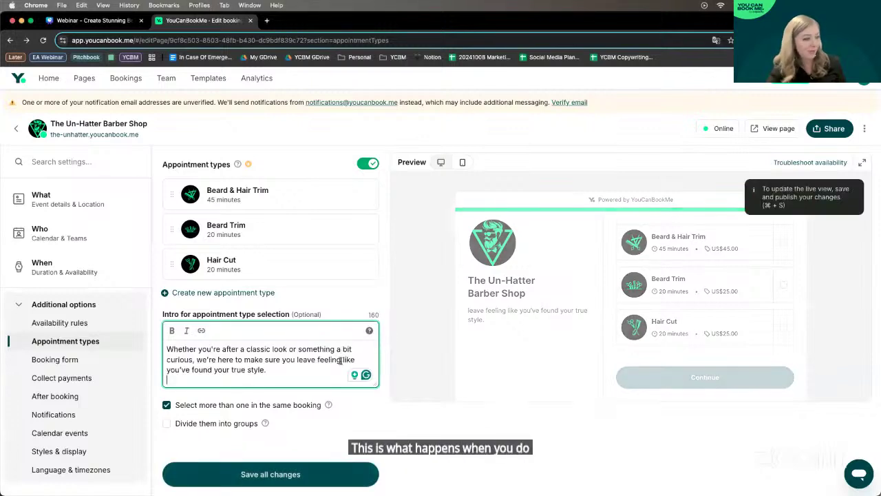
pyautogui.click(302, 481)
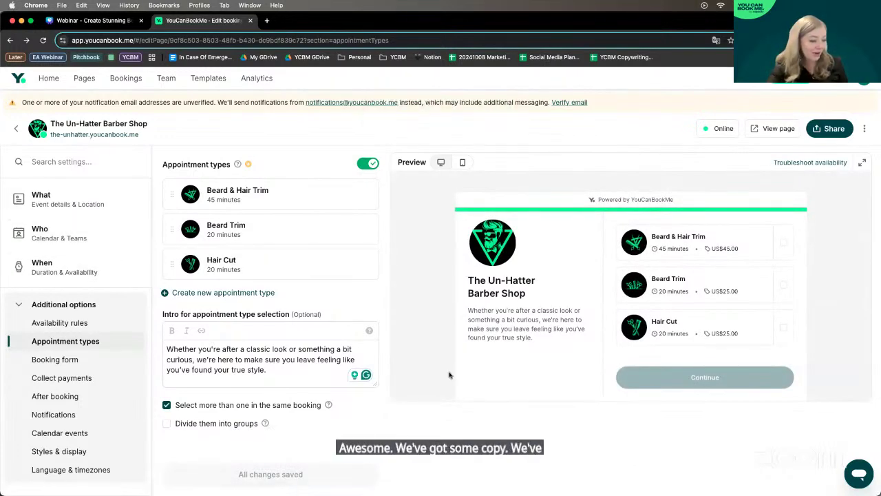
# Add a Phone number question to the booking form
pyautogui.click(59, 360)
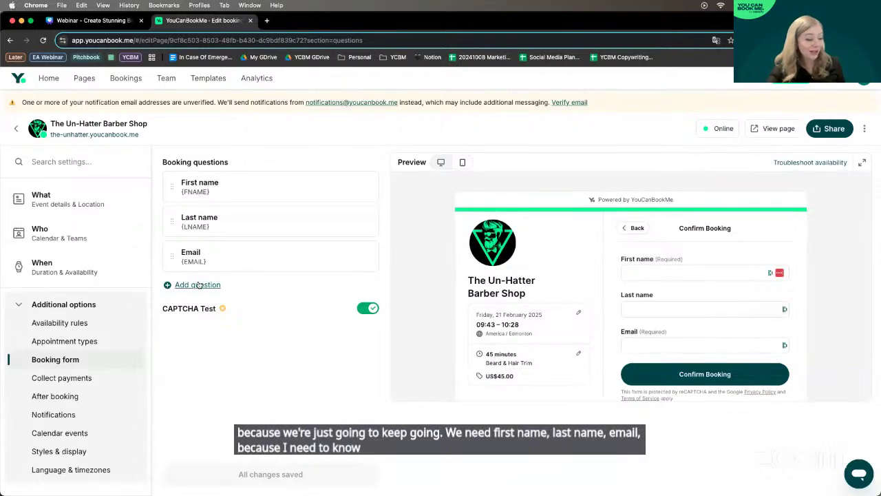
pyautogui.click(193, 286)
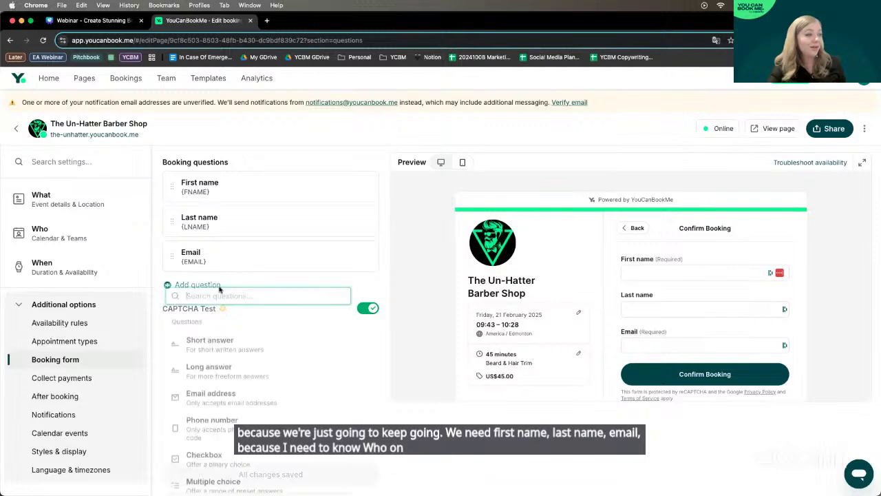
pyautogui.scroll(-1, 286, 399)
pyautogui.click(289, 382)
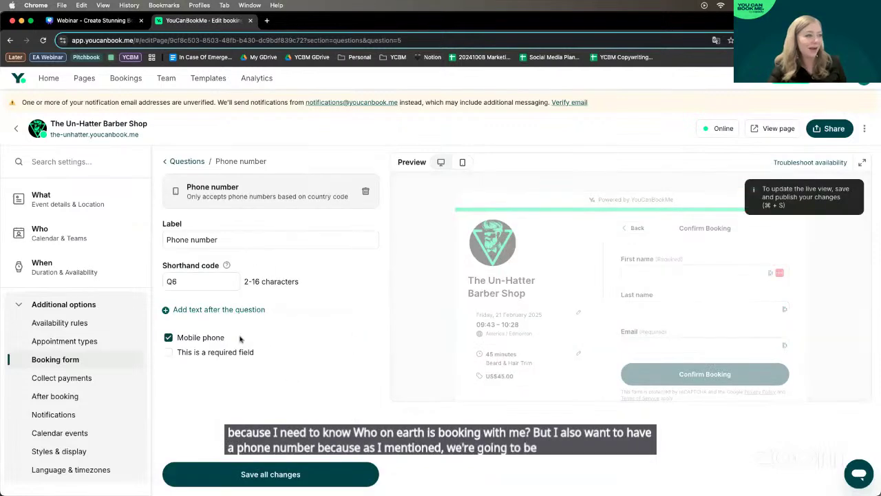
# Save the phone number question and add a checkbox question labelled "I agree with the cancellation policy" to the booking form
pyautogui.click(285, 474)
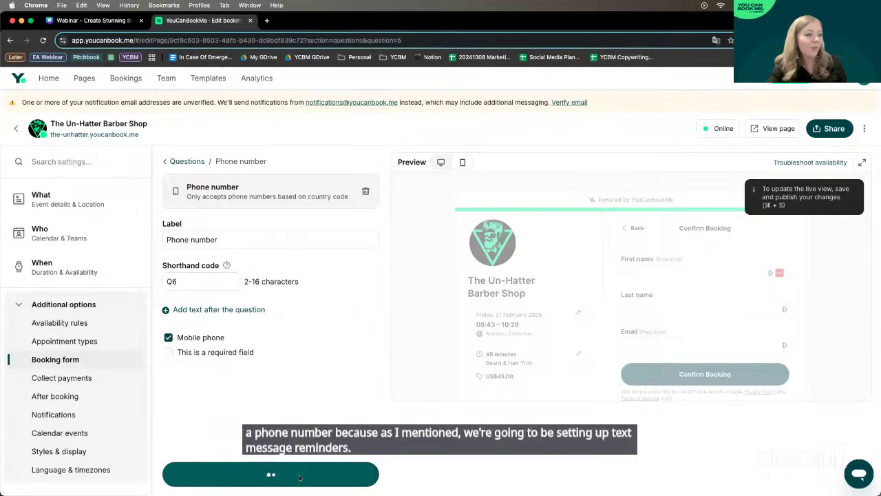
pyautogui.click(186, 161)
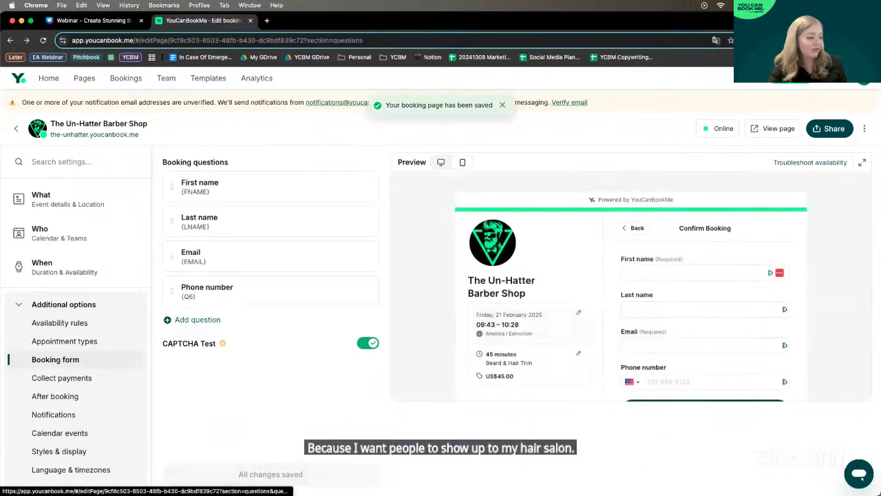
pyautogui.click(206, 320)
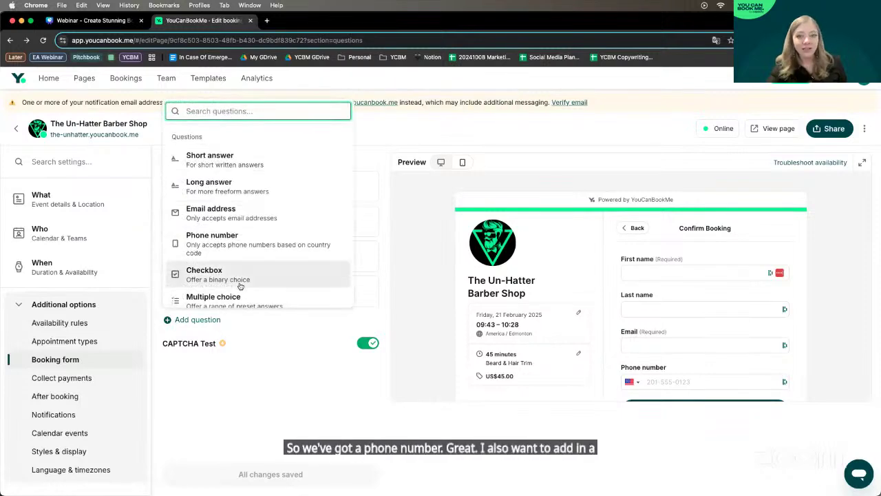
pyautogui.click(272, 281)
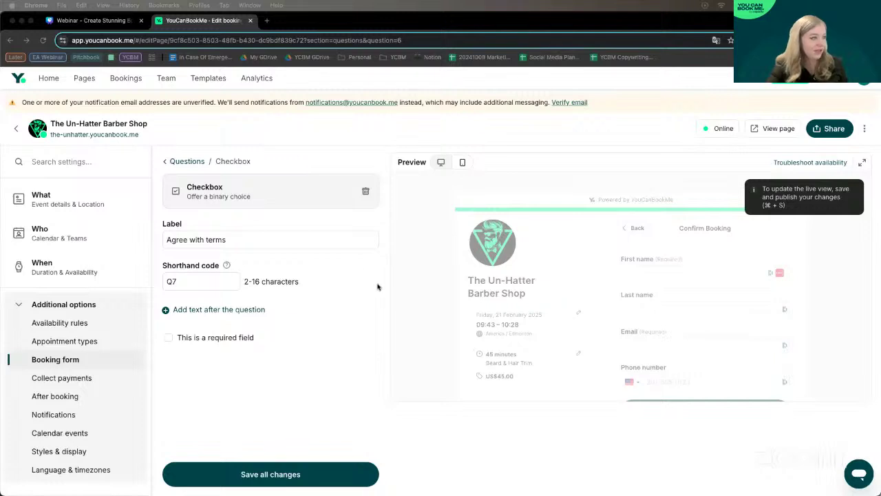
pyautogui.click(320, 246)
pyautogui.press('super+a')
pyautogui.write('I agree with')
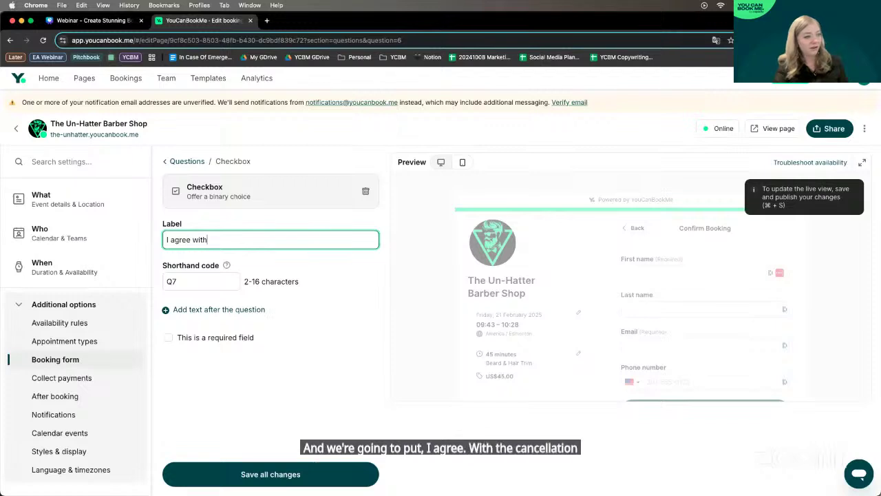
pyautogui.write(' the cancellation po')
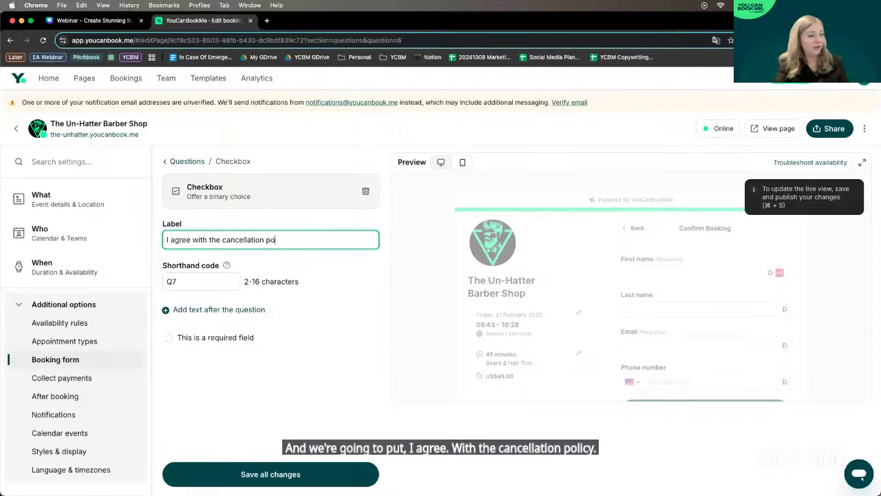
pyautogui.write('lic')
# Make the checkbox required, add the pop-up text "All appointments canceled with less than 24h notice are not eligible for a refund." and save
pyautogui.click(214, 335)
pyautogui.click(203, 310)
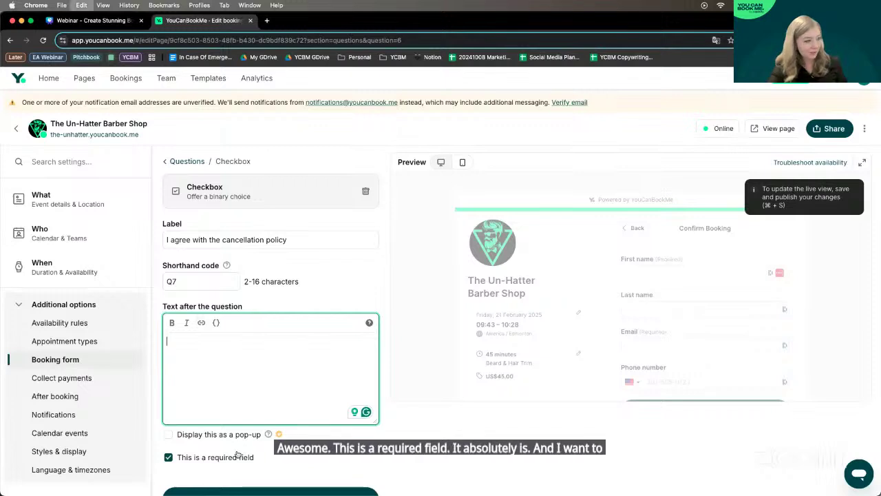
pyautogui.write('All appointments canceled with less than 24h notice are not eligible for a refund.')
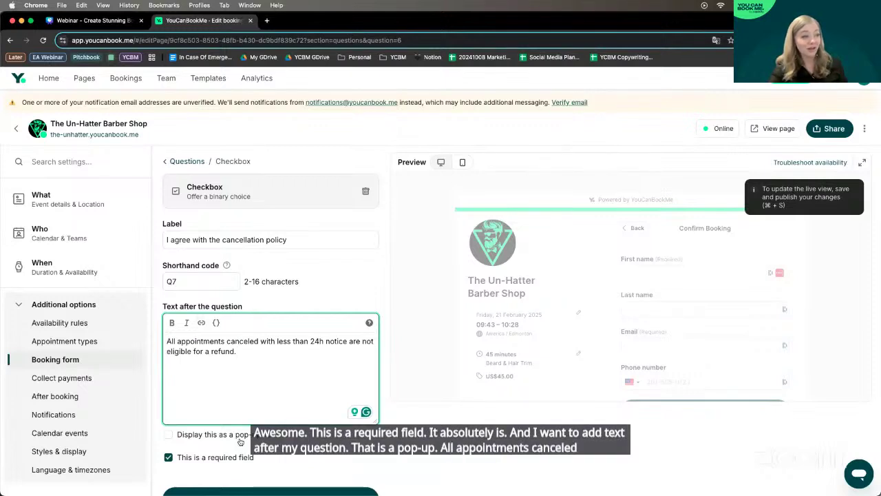
pyautogui.click(238, 435)
pyautogui.scroll(-1, 305, 471)
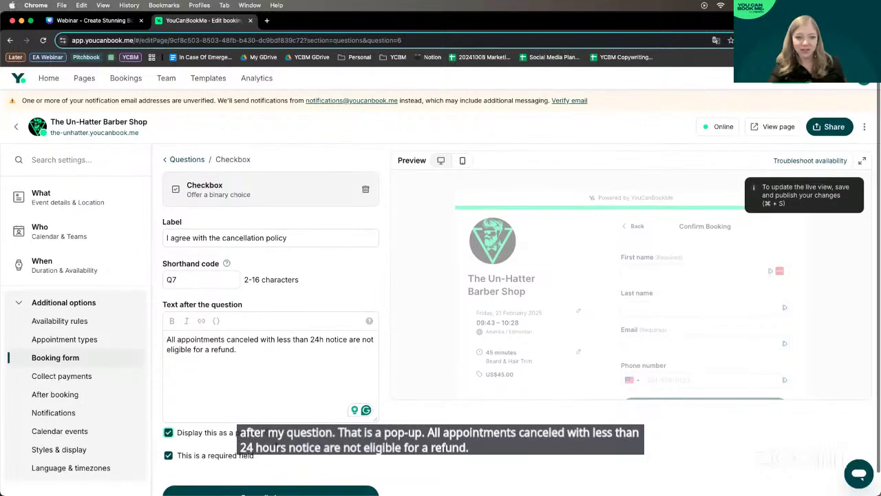
pyautogui.click(233, 492)
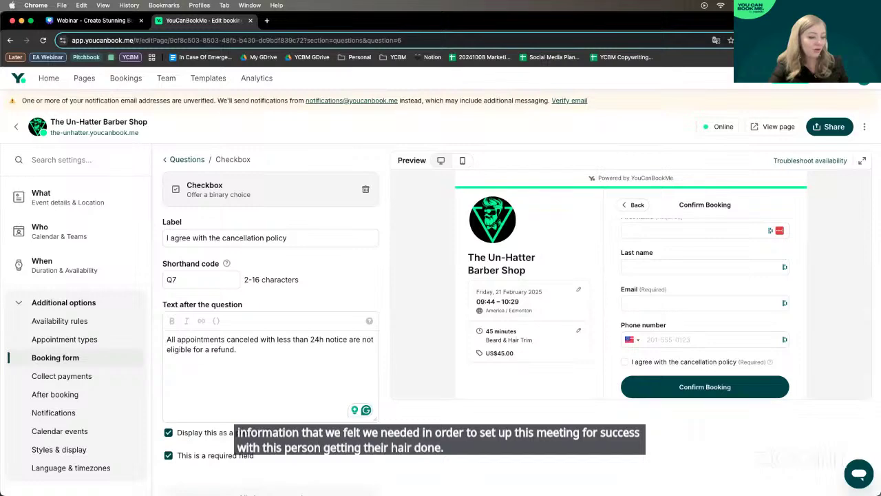
# Open the styles and display settings of the booking page
pyautogui.scroll(-1, 96, 360)
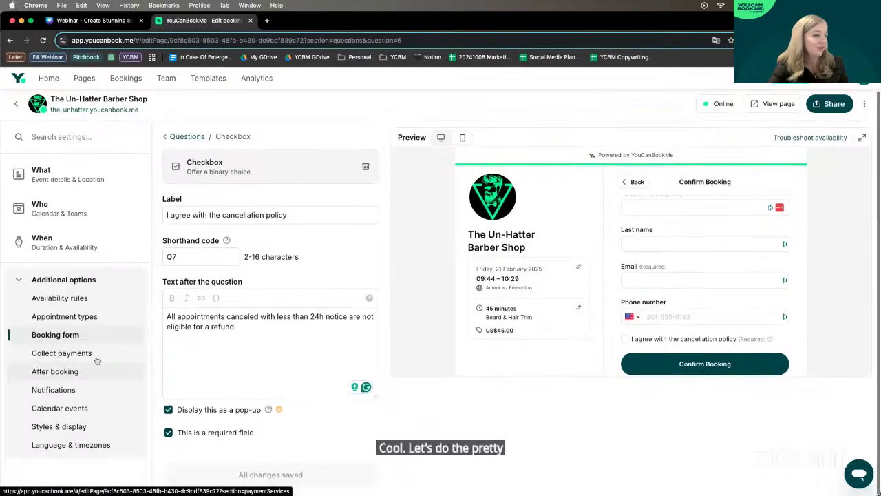
pyautogui.click(97, 358)
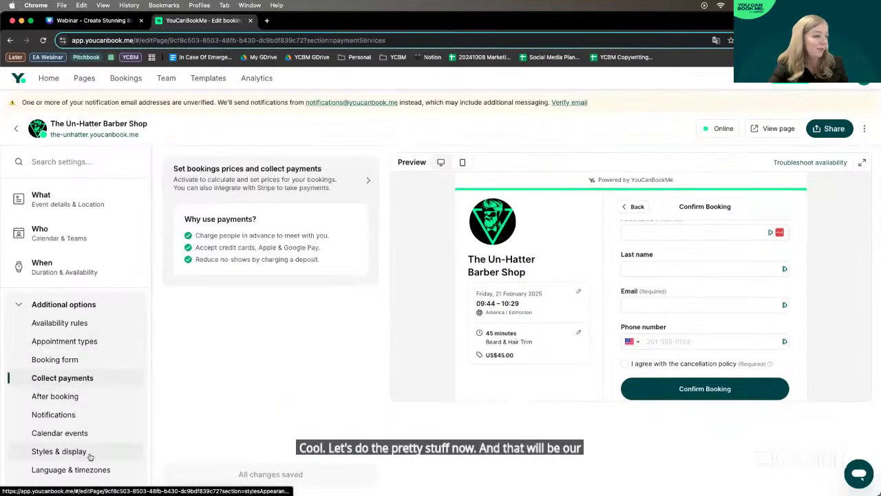
pyautogui.click(90, 456)
# Try out custom primary colors for the booking page by sampling shades in the color picker
pyautogui.click(220, 210)
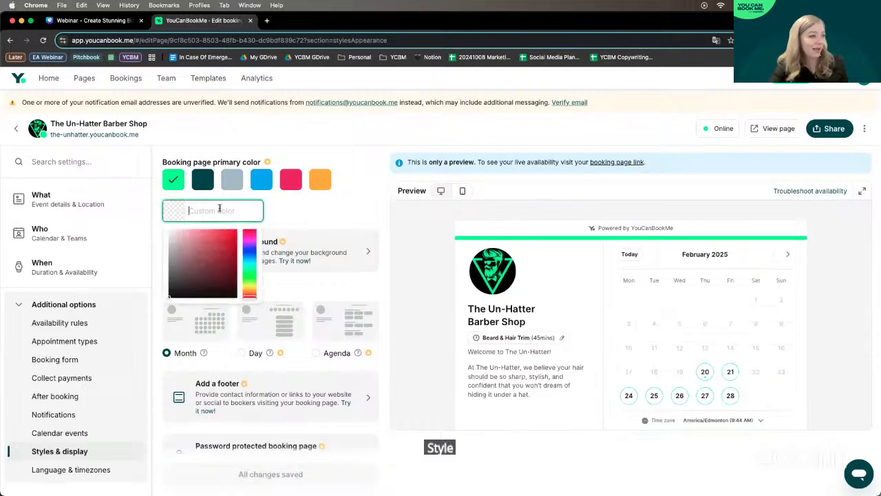
pyautogui.click(219, 283)
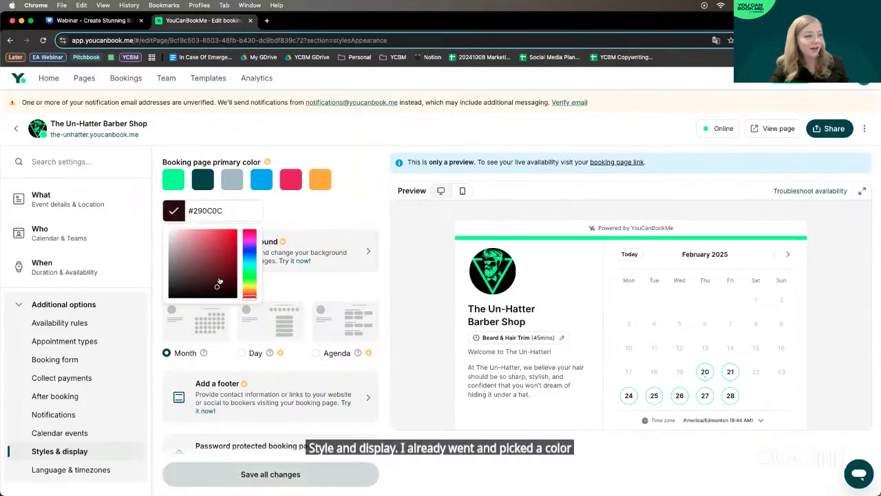
pyautogui.moveTo(249, 294); pyautogui.dragTo(251, 275)
pyautogui.moveTo(208, 254)
pyautogui.mouseDown()
pyautogui.moveTo(215, 249)
pyautogui.moveTo(209, 271)
pyautogui.moveTo(219, 247)
pyautogui.mouseUp()
# Set the booking page's custom primary color to #43FF87
pyautogui.click(237, 220)
pyautogui.press('super+a')
pyautogui.write('#43')
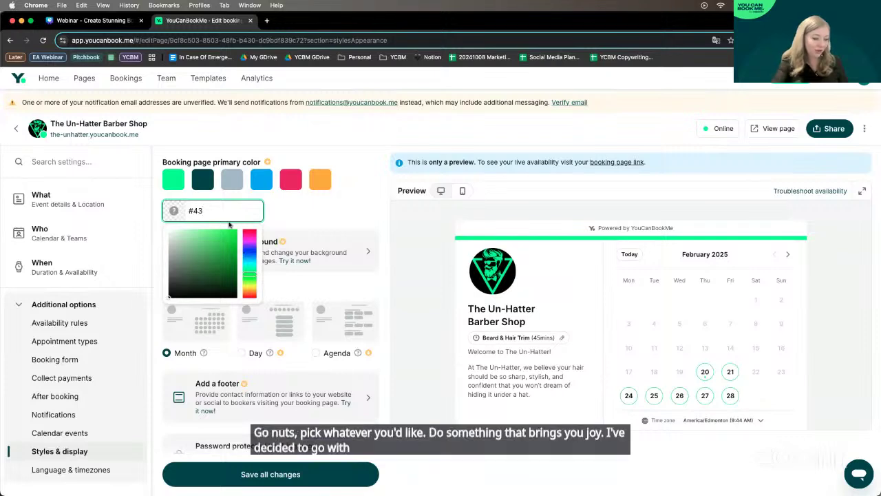
pyautogui.write('FFF87')
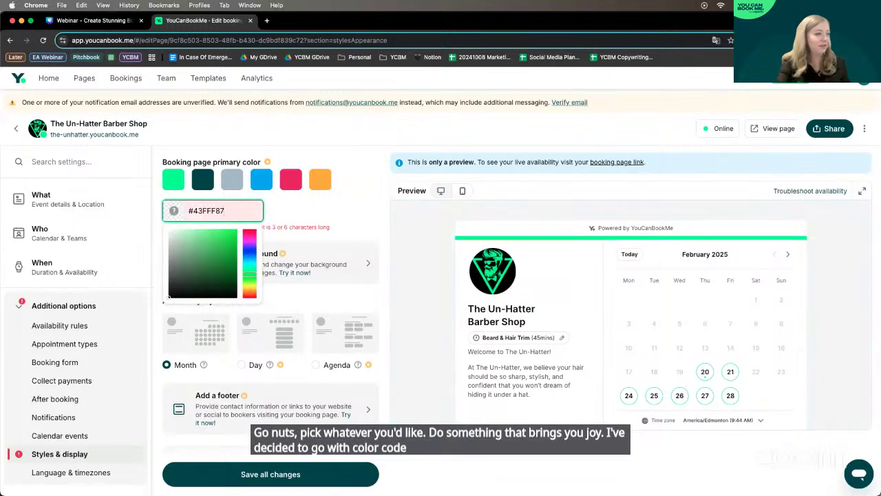
pyautogui.click(211, 210)
pyautogui.press('BackSpace')
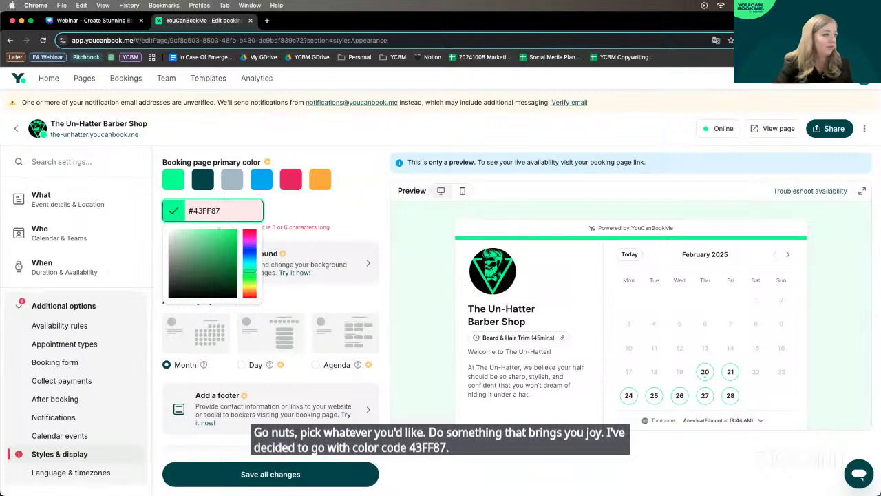
pyautogui.click(347, 222)
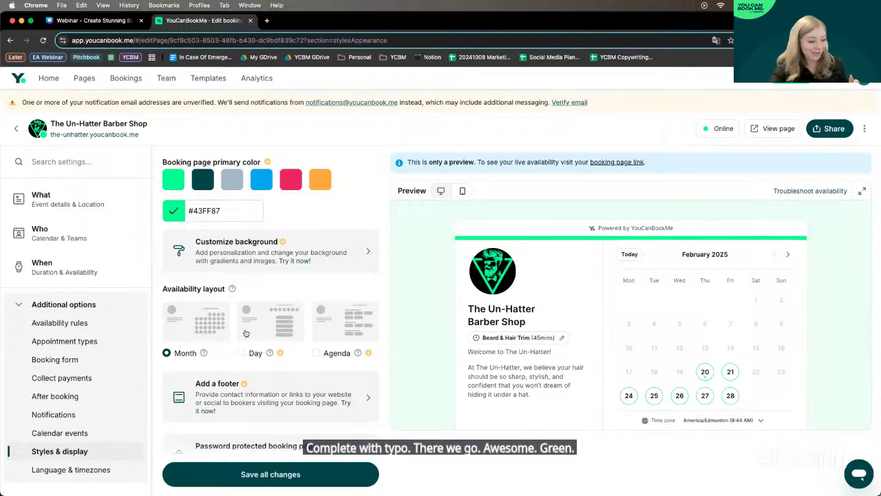
# Customize the page background with the prepared image file and set the availability layout to Agenda
pyautogui.click(339, 260)
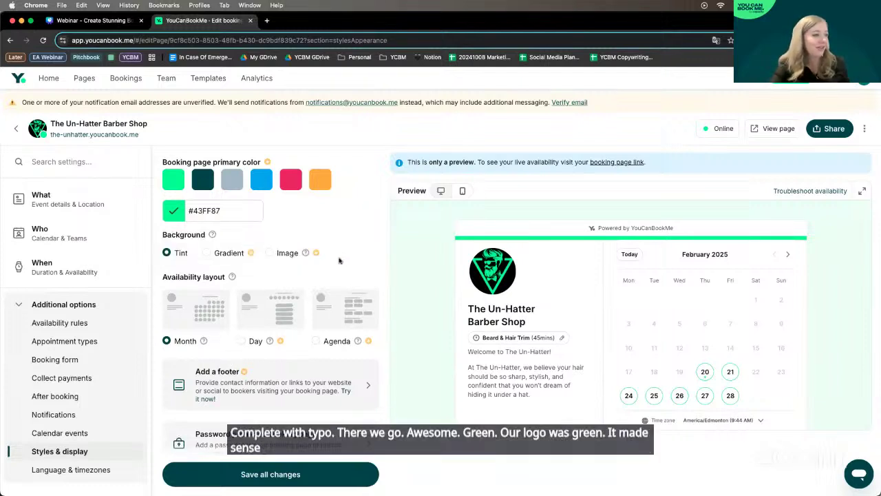
pyautogui.click(269, 253)
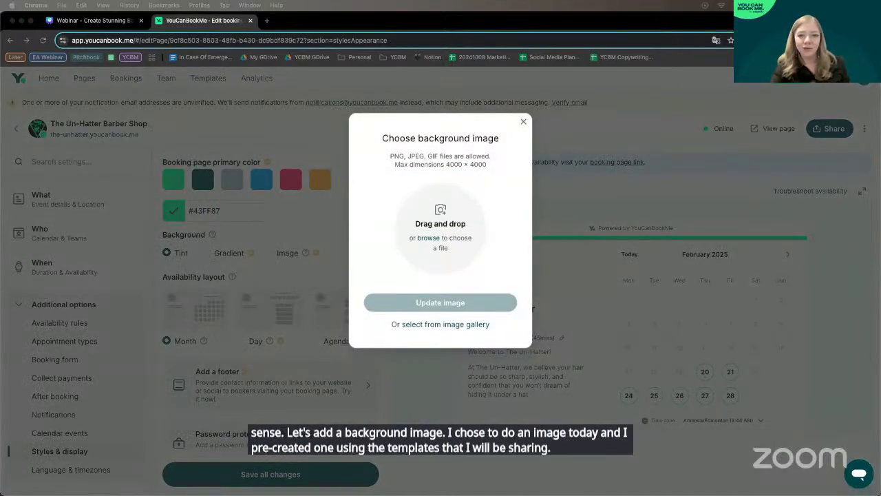
pyautogui.moveTo(835, 220); pyautogui.dragTo(361, 235)
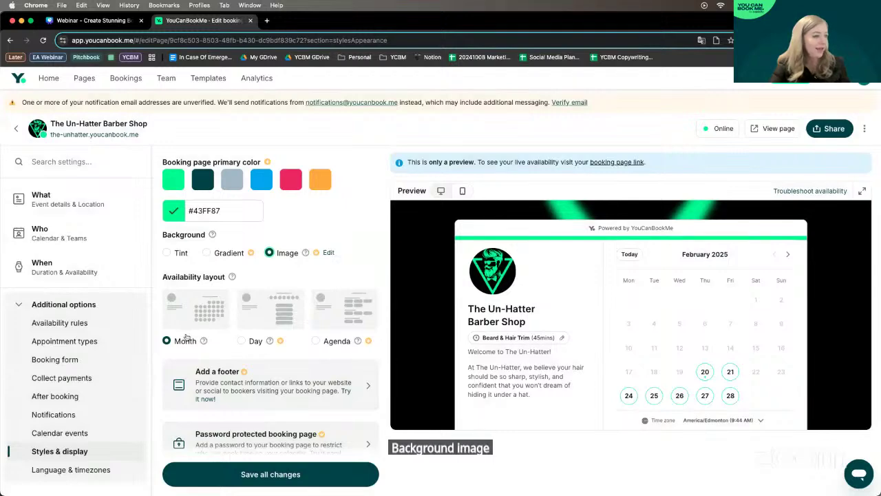
pyautogui.click(318, 341)
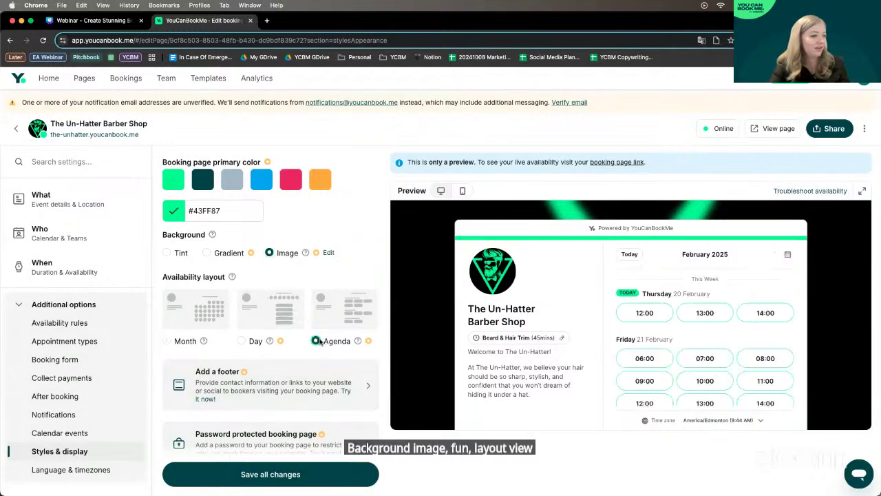
# Add a footer containing the uploaded Footer.png image, check it in the page preview and save all changes
pyautogui.scroll(-3, 345, 337)
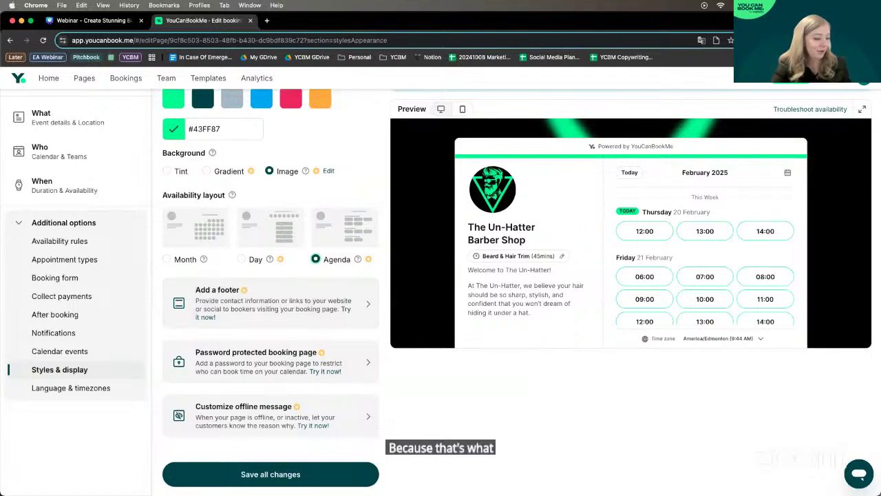
pyautogui.click(307, 290)
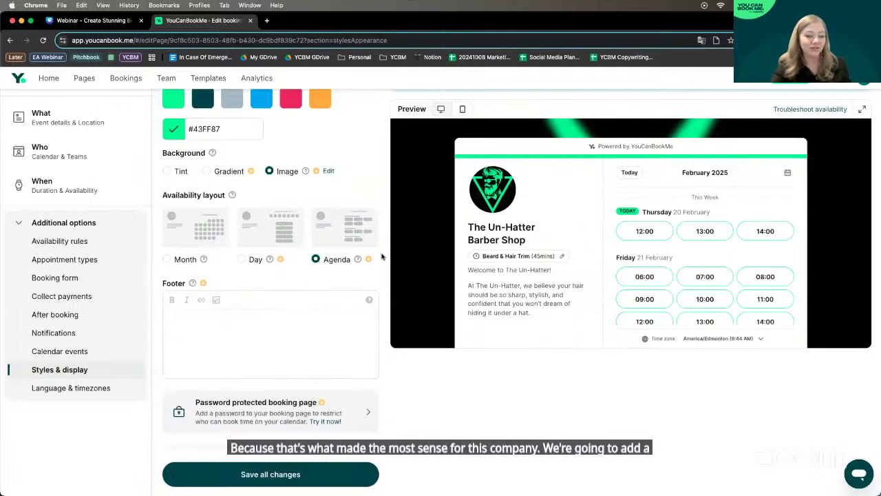
pyautogui.click(215, 301)
pyautogui.click(214, 301)
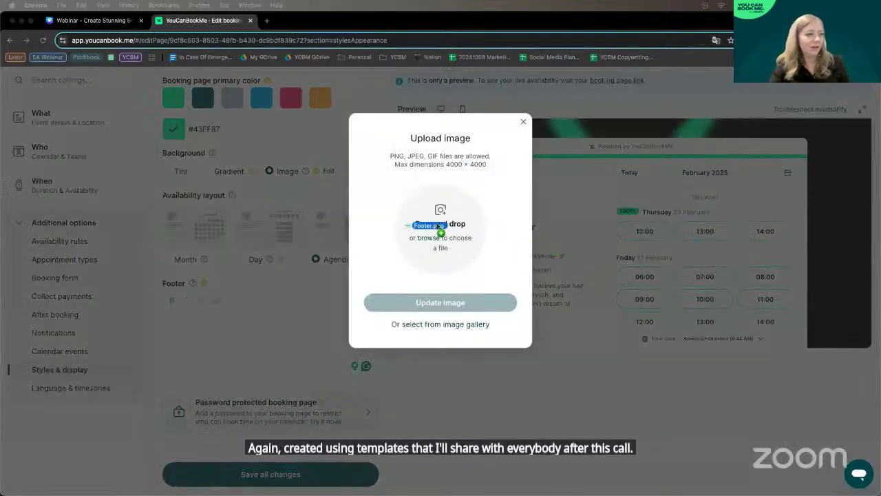
pyautogui.click(462, 325)
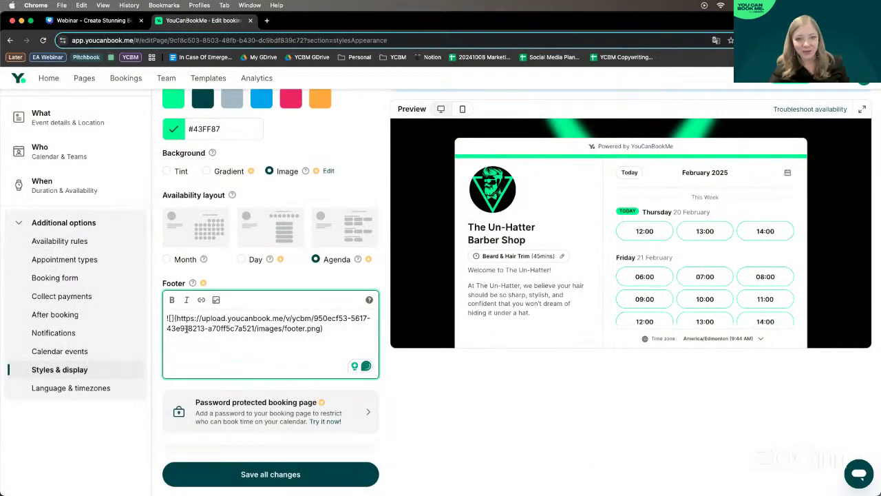
pyautogui.scroll(-1, 817, 250)
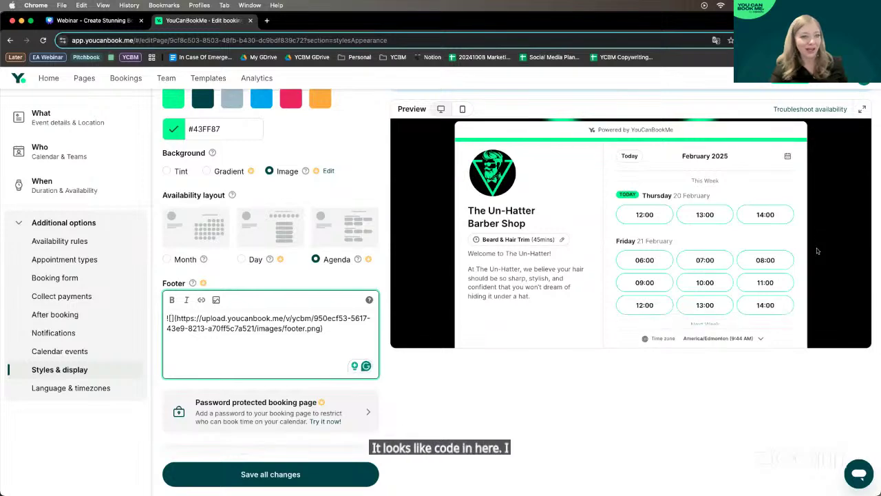
pyautogui.scroll(-10, 829, 238)
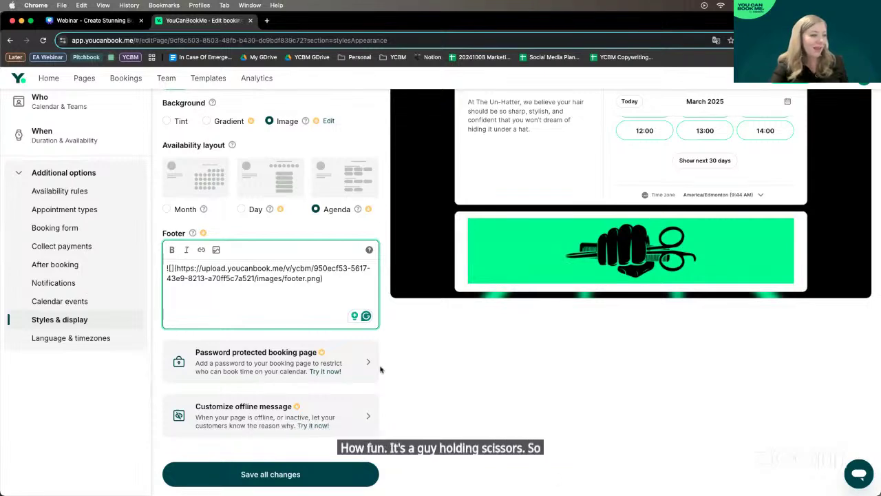
pyautogui.click(374, 472)
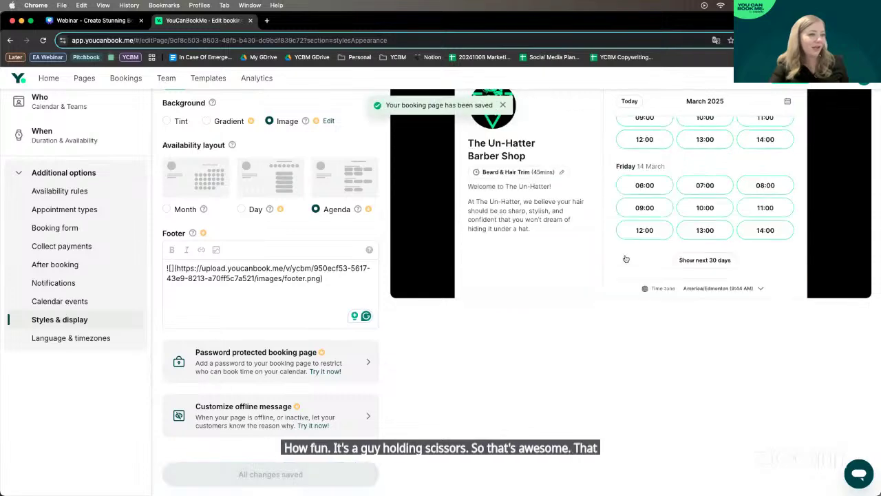
# Add a Reminder SMS to booker notification to the reminders sent before the booking
pyautogui.scroll(2, 791, 256)
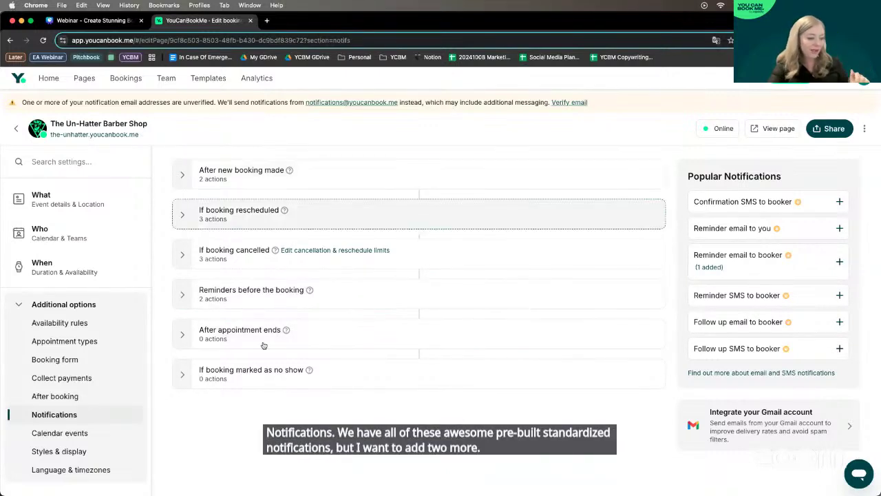
pyautogui.click(222, 168)
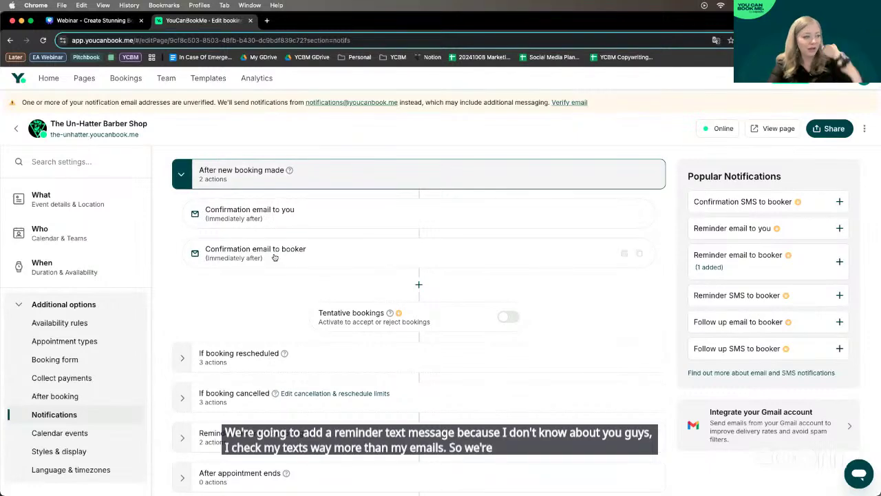
pyautogui.click(187, 434)
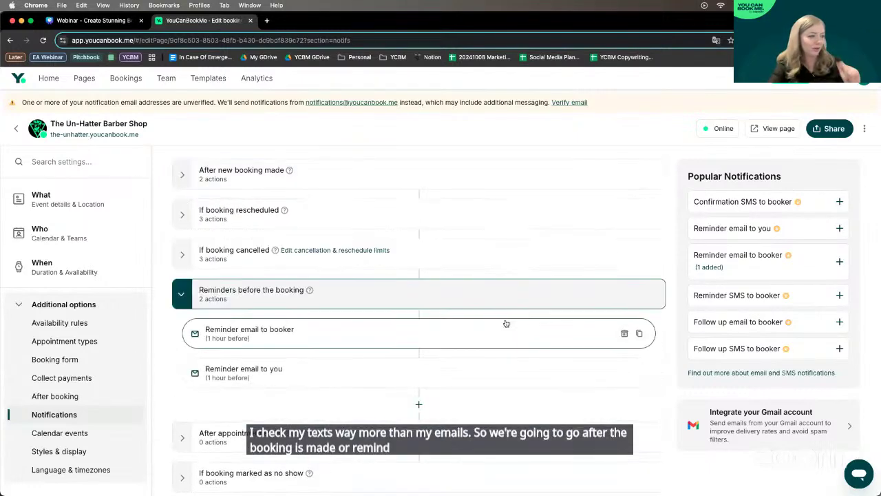
pyautogui.scroll(-1, 413, 358)
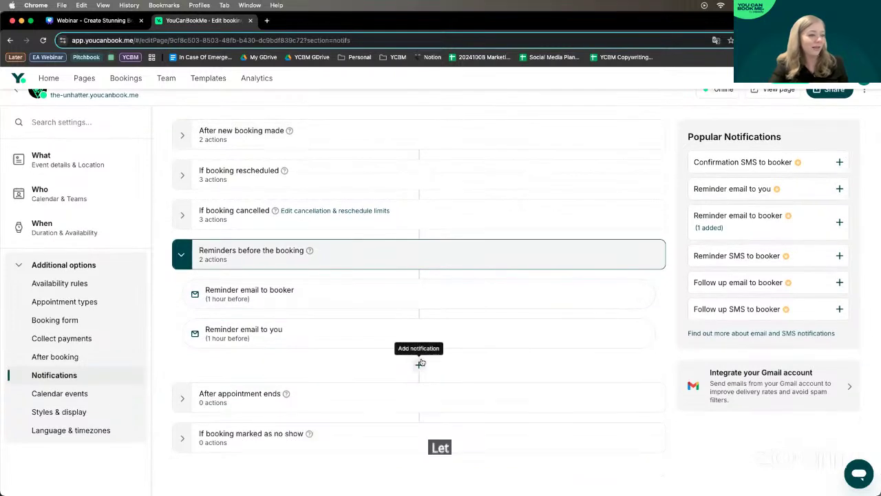
pyautogui.click(419, 364)
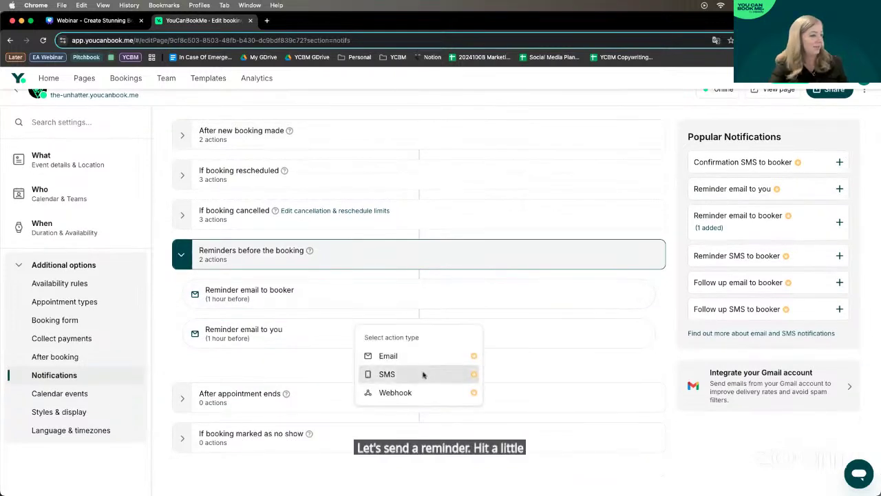
pyautogui.click(423, 375)
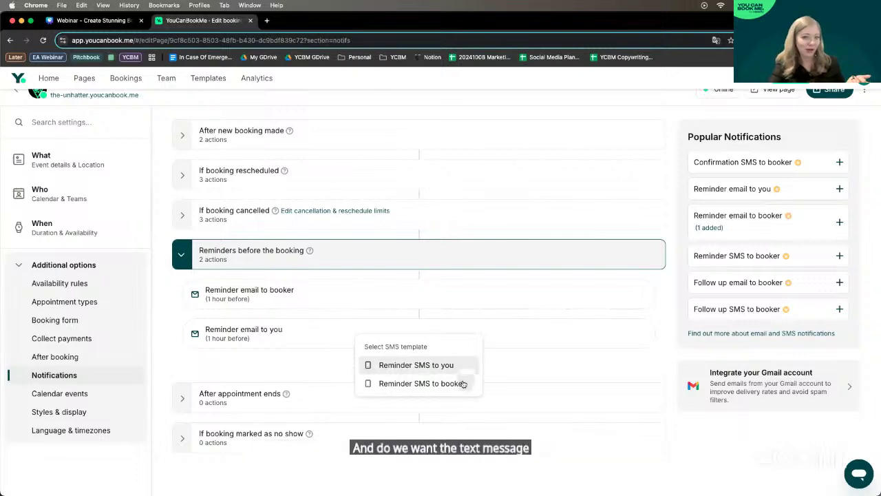
pyautogui.click(409, 389)
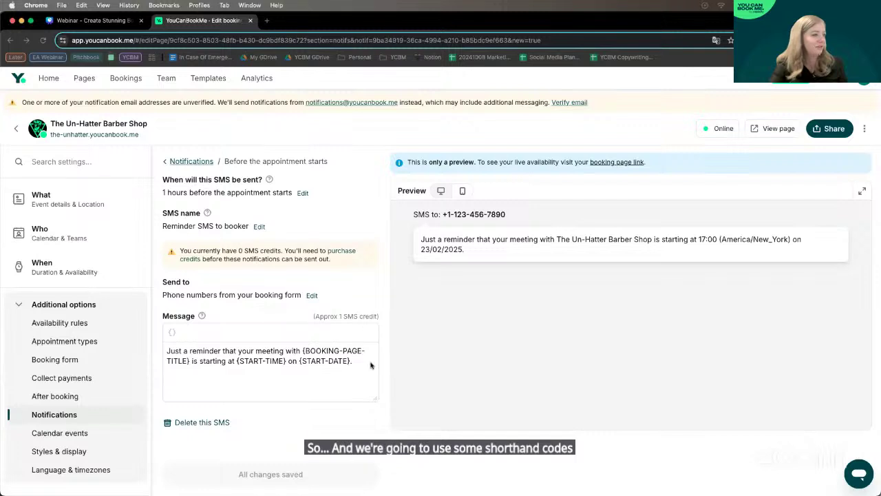
# Replace the SMS message with an Unhatter Barber Shop appointment reminder using {NAME}, {START} and {DURATION}, inviting replies to reschedule, and save all changes
pyautogui.moveTo(354, 362); pyautogui.dragTo(166, 351)
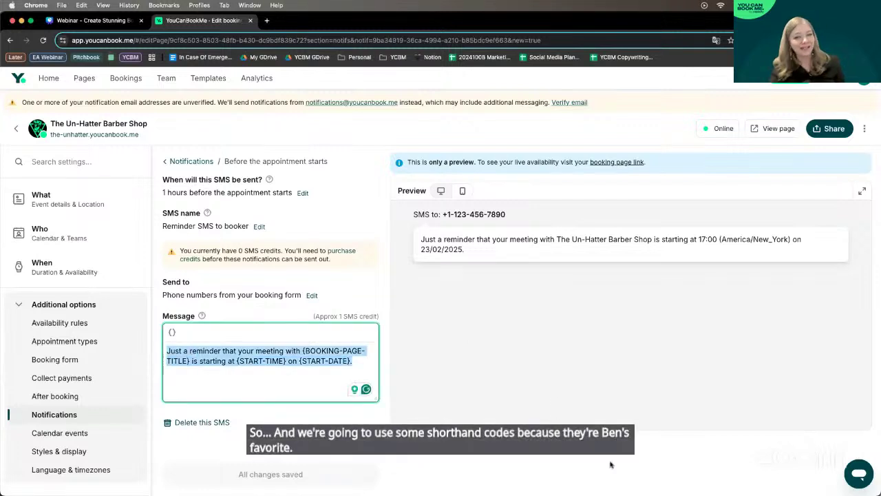
pyautogui.write('Hey {NAME}, just a reminder that your appointment at The Unhatter Barber Shop is on {START} for {DURATION}. Need to reschedule? Reply here! See you soon.')
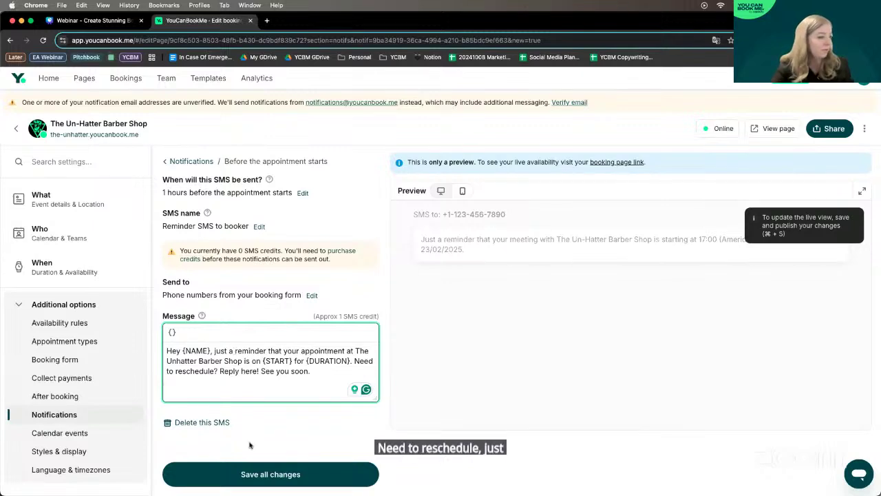
pyautogui.click(265, 473)
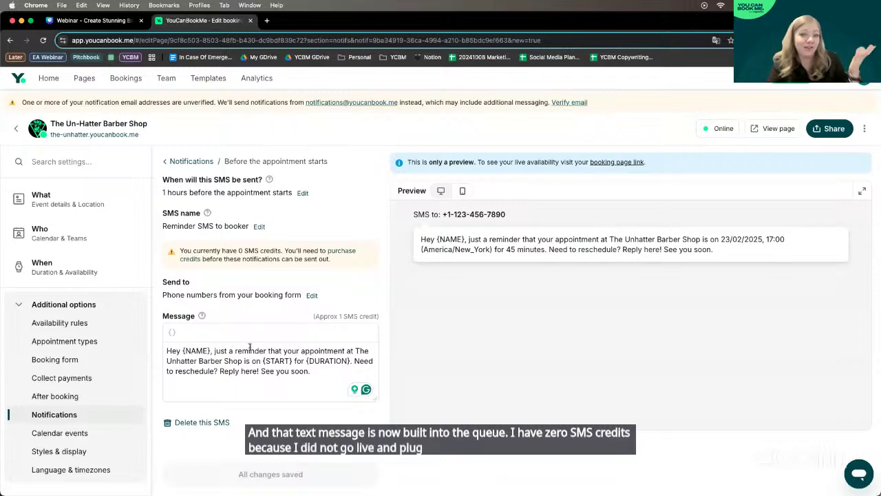
# Return to the notifications overview and add a Follow up email to booker for after the appointment ends
pyautogui.click(193, 163)
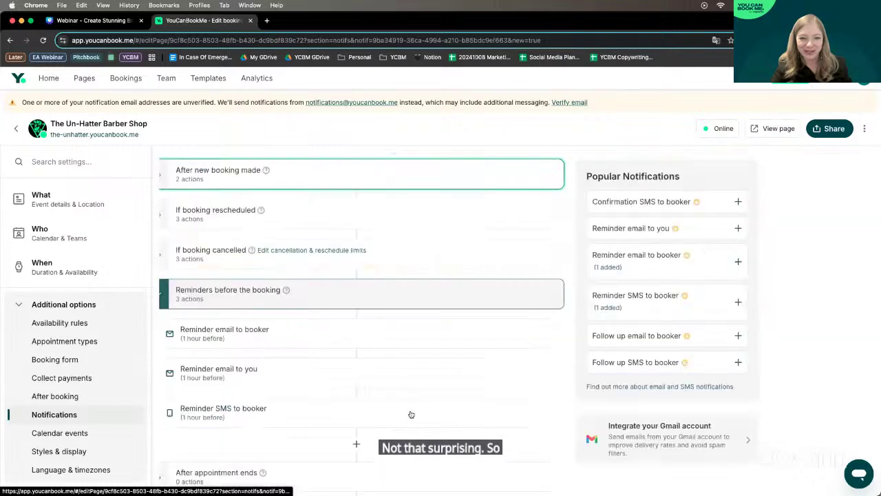
pyautogui.click(182, 291)
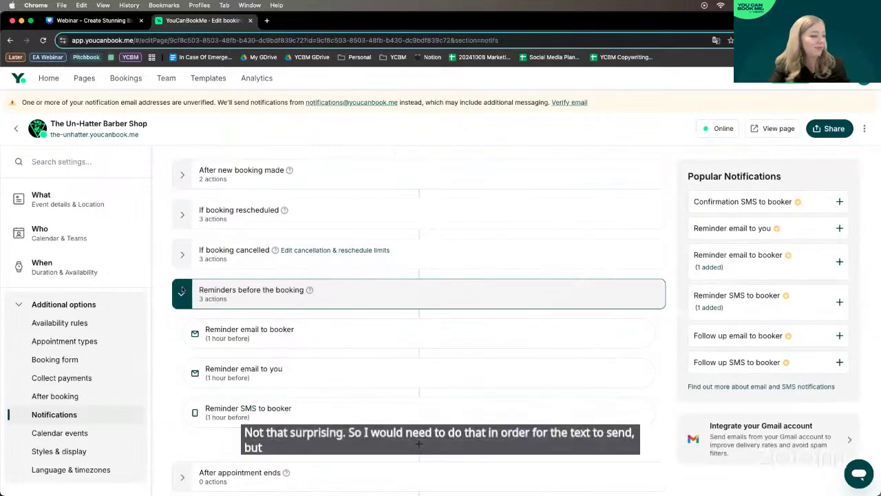
pyautogui.scroll(-1, 319, 374)
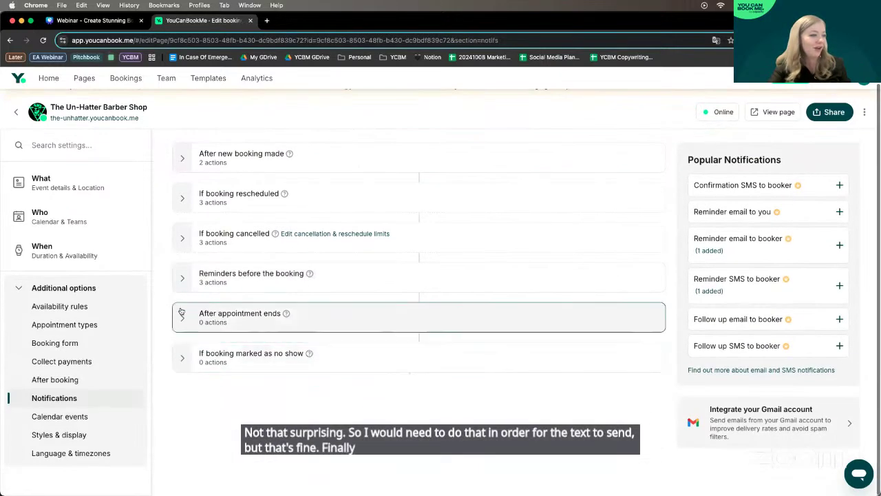
pyautogui.click(183, 322)
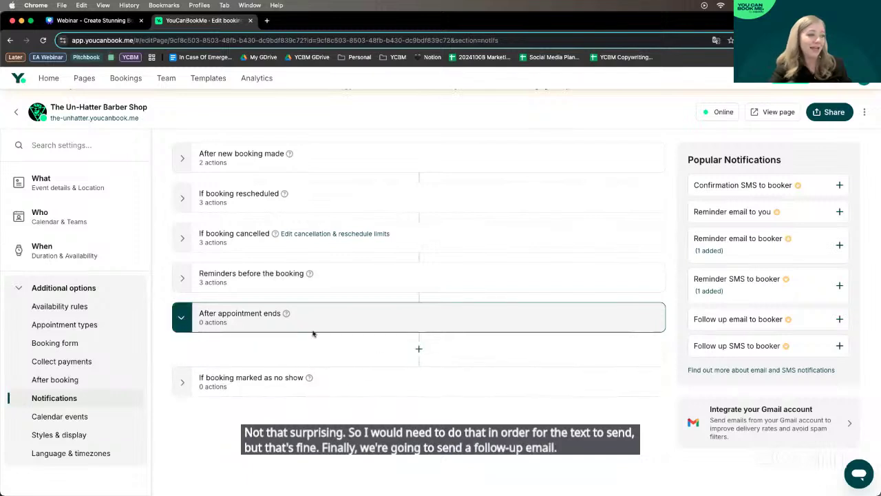
pyautogui.click(418, 349)
pyautogui.click(417, 348)
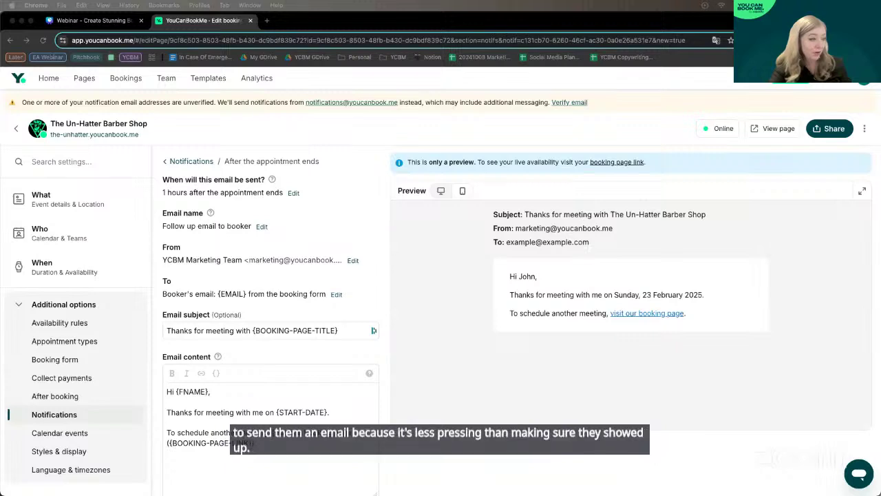
# Set the follow-up email's subject to "Stay Sharp – Book Your Next Cut"
pyautogui.click(354, 332)
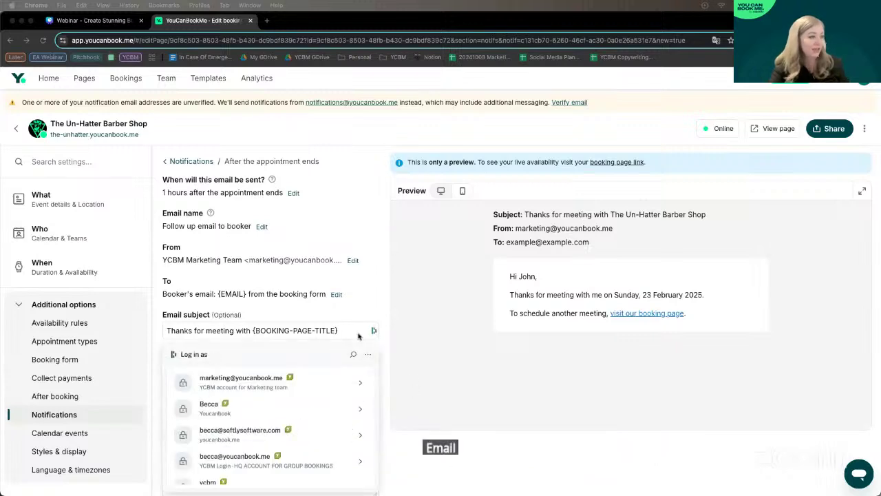
pyautogui.press('super+a')
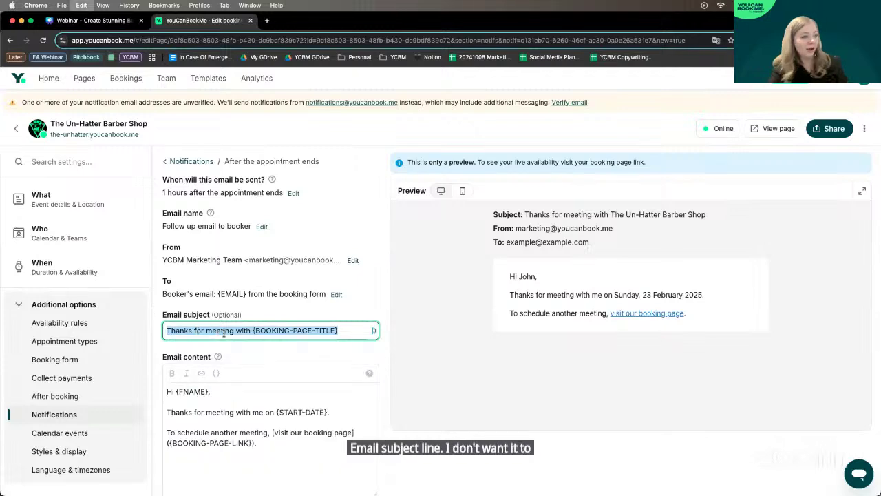
pyautogui.write('Stay Sharp – Book Your Next Cut')
pyautogui.click(321, 307)
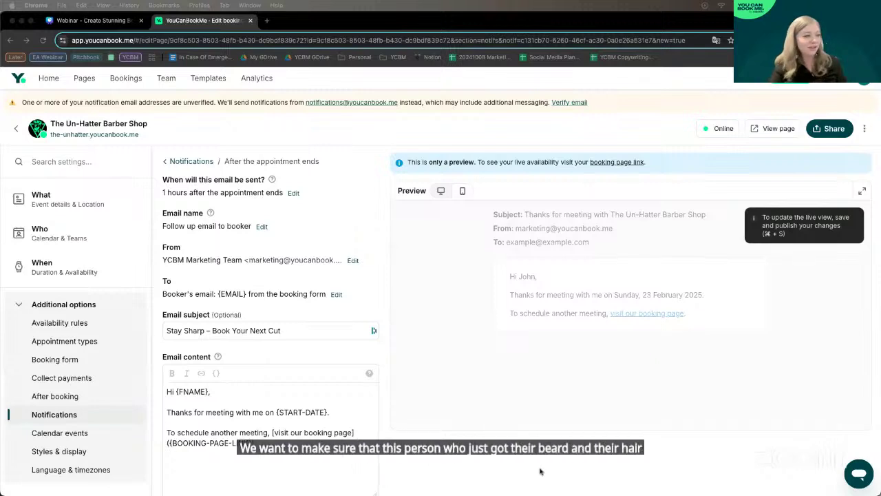
# Replace the follow-up email content with the Unhatter Barber Shop thank-you text using {NAME} and inviting clients to rebook through {BOOKING-PAGE-LINK}
pyautogui.click(349, 421)
pyautogui.press('super+a')
pyautogui.write("Hey {NAME} It was great having you at The Unhatter Barber Shop! We hope you're loving your fresh cut and feeling your best. To keep your style on point, why not book your next appointment now? Lock in your spot here: {BOOKING-PAGE-LINK} Looking forward to seeing you again soon! Stay sharp, The Unhatter Barber Shop")
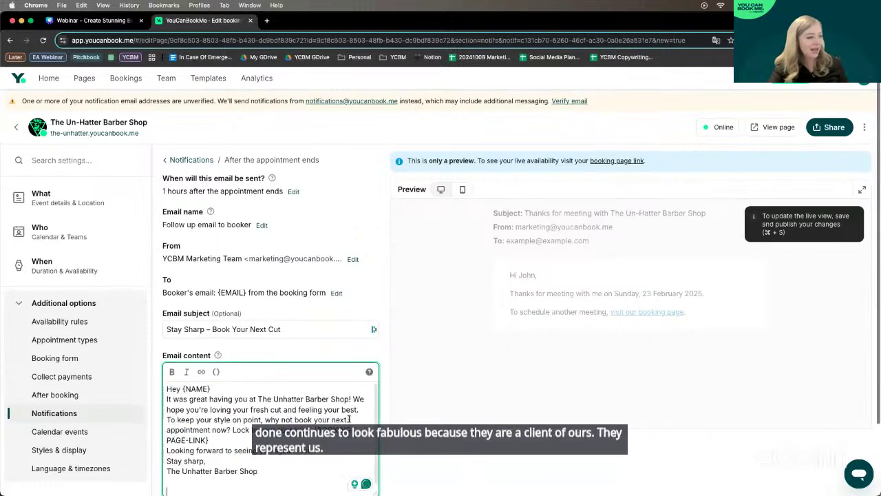
# Break the follow-up email text into separate paragraphs, with blank lines after the greeting and before the rebooking, booking link, farewell and "Stay sharp" lines
pyautogui.click(264, 387)
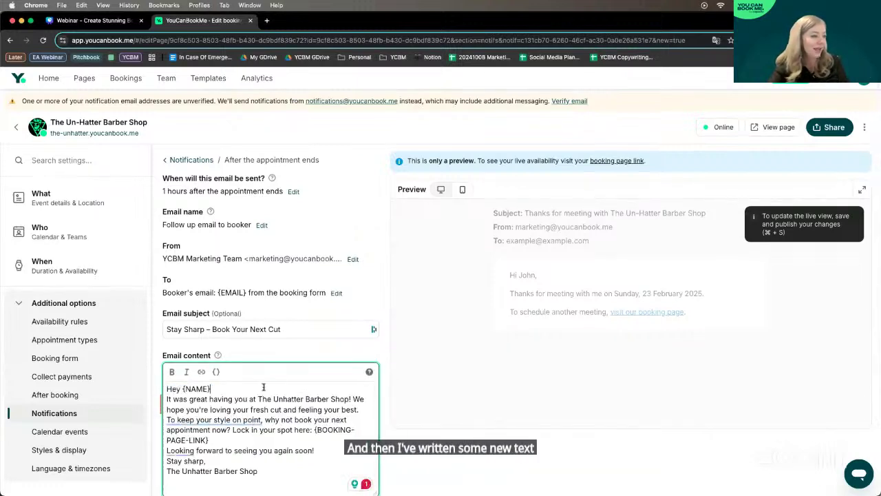
pyautogui.press('Return')
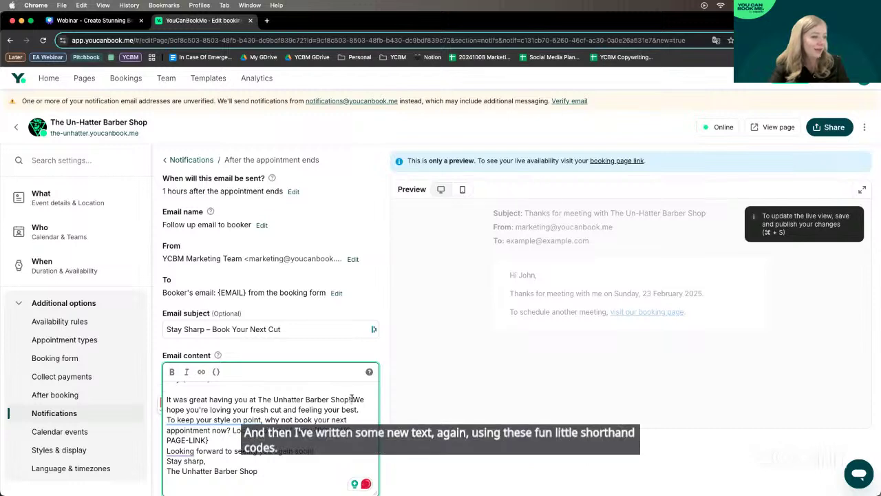
pyautogui.click(351, 399)
pyautogui.press('Return')
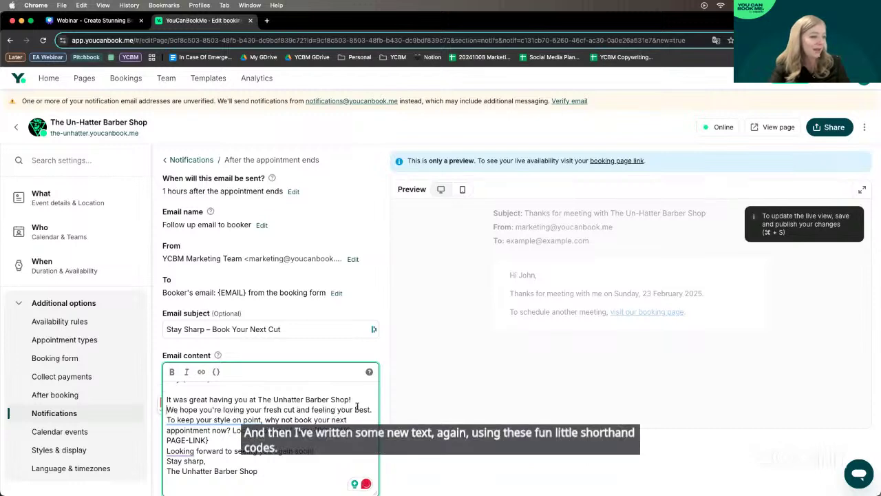
pyautogui.click(232, 429)
pyautogui.press('Return')
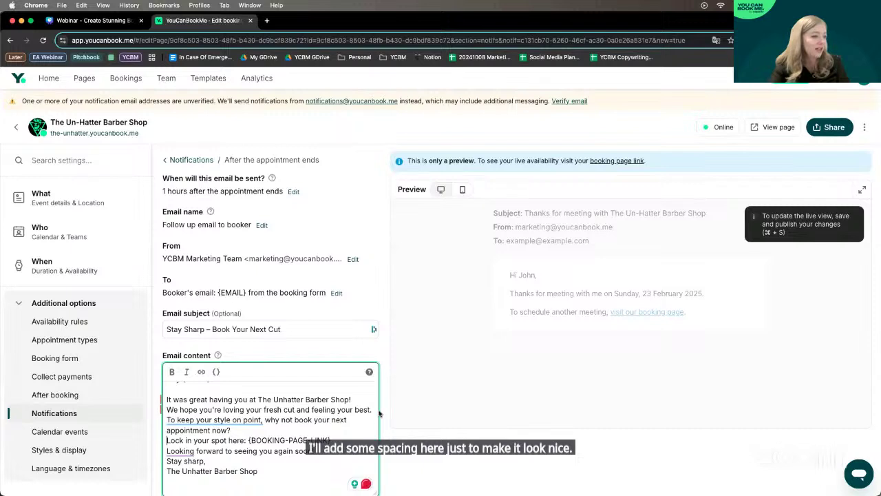
pyautogui.press('Return')
pyautogui.click(167, 420)
pyautogui.press('Return')
pyautogui.scroll(-1, 348, 442)
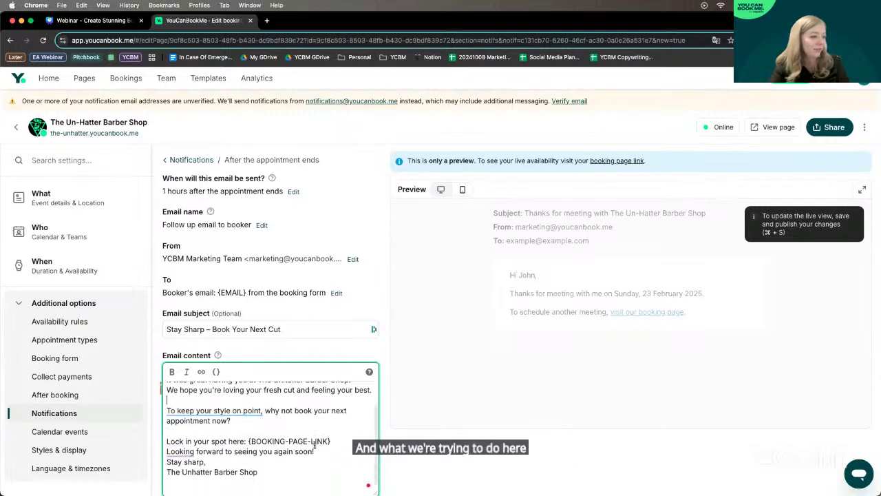
pyautogui.click(347, 442)
pyautogui.press('Return')
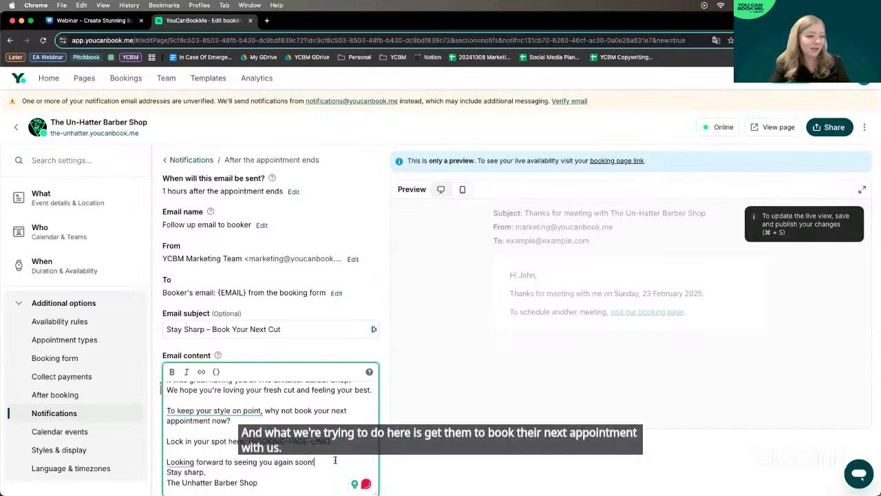
pyautogui.press('Return')
pyautogui.click(314, 462)
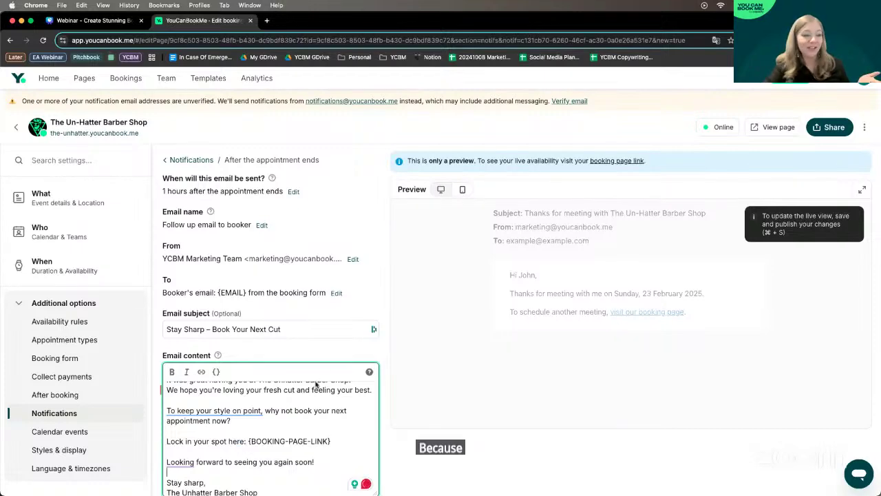
# Save all changes to the follow-up email and open the live booking page for viewing
pyautogui.scroll(-3, 289, 354)
pyautogui.click(299, 475)
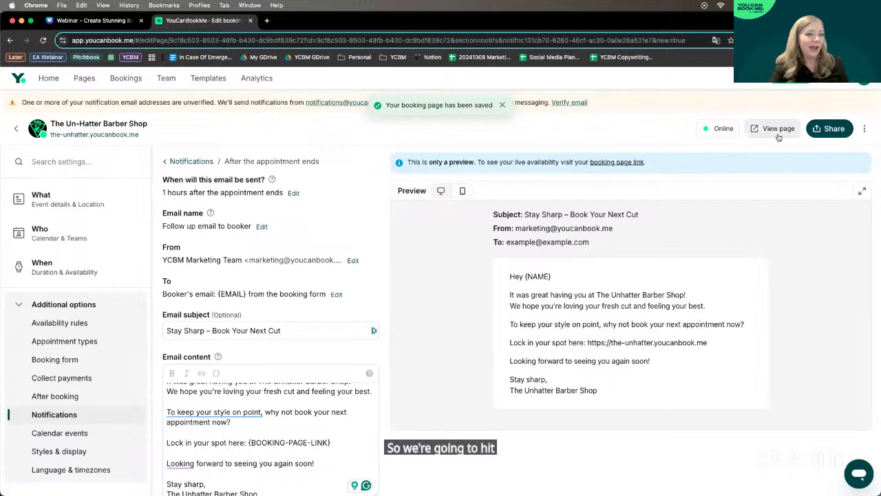
pyautogui.click(777, 128)
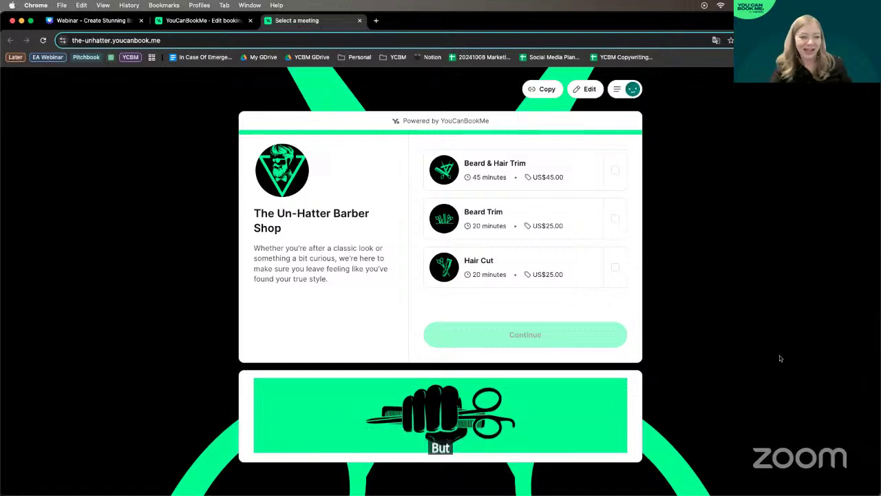
# Switch to the Canva webinar deck, present it full screen from "The Build" slide and advance to the next slide
pyautogui.click(112, 22)
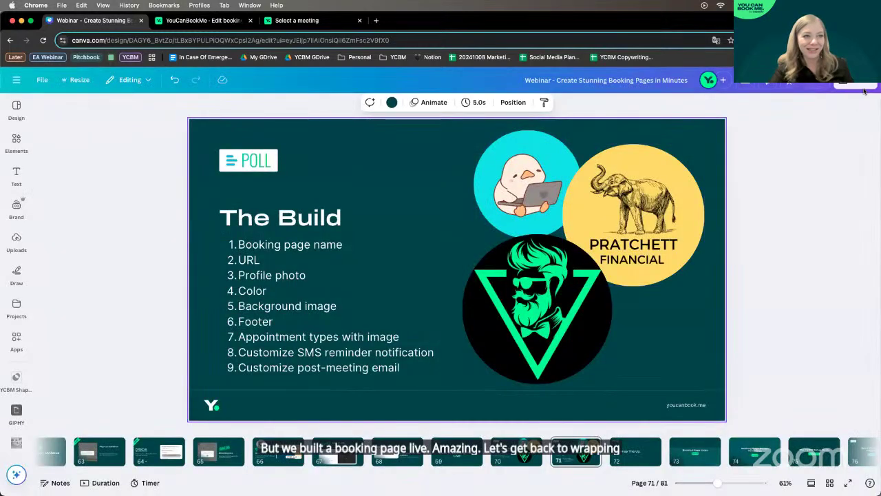
pyautogui.click(859, 85)
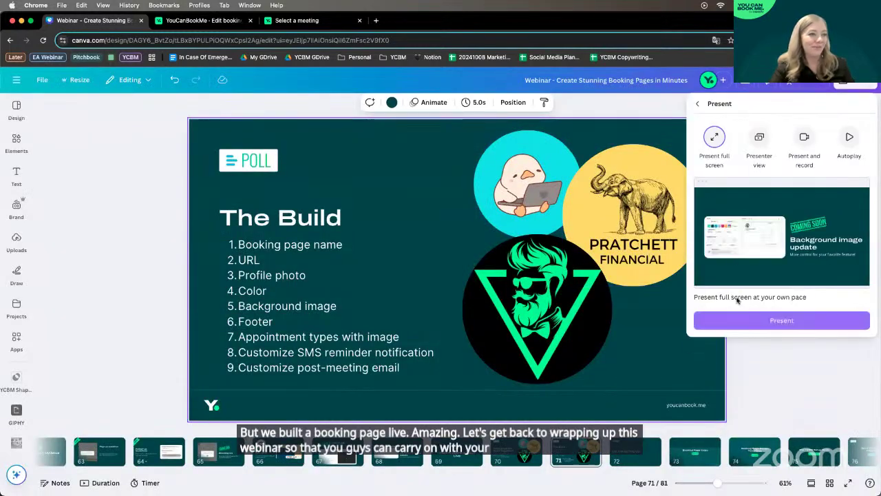
pyautogui.click(768, 320)
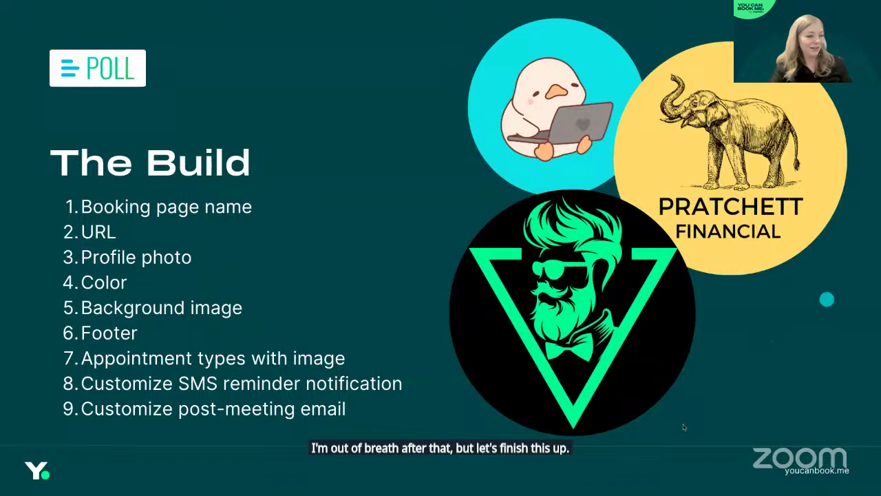
pyautogui.click(744, 347)
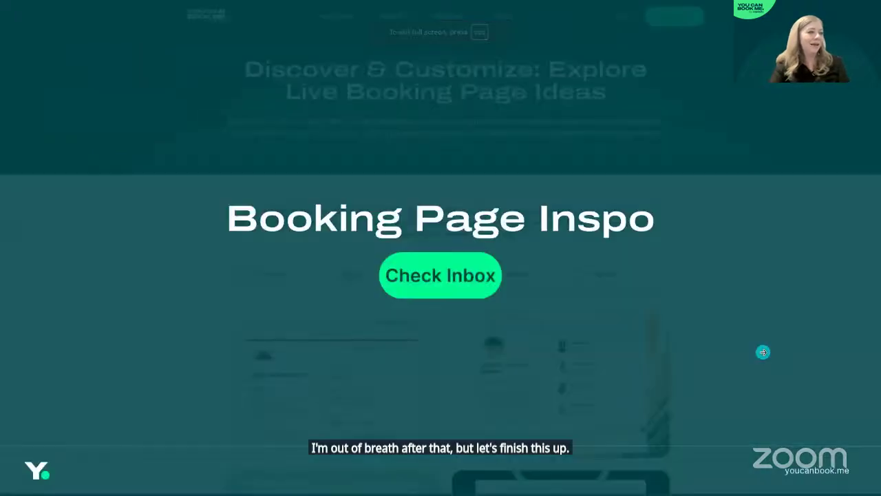